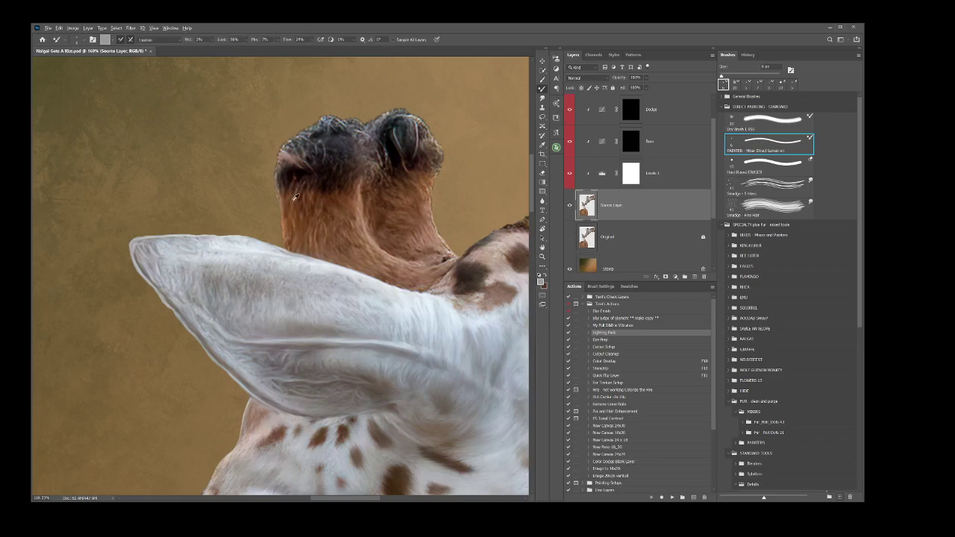
Repaint the brown fur on the front horn's shaft with short hair strokes, sampling light and dark browns from the surrounding fur.
alt+click(295, 198)
alt+click(284, 216)
alt+click(295, 233)
alt+click(294, 200)
alt+click(315, 195)
alt+click(316, 238)
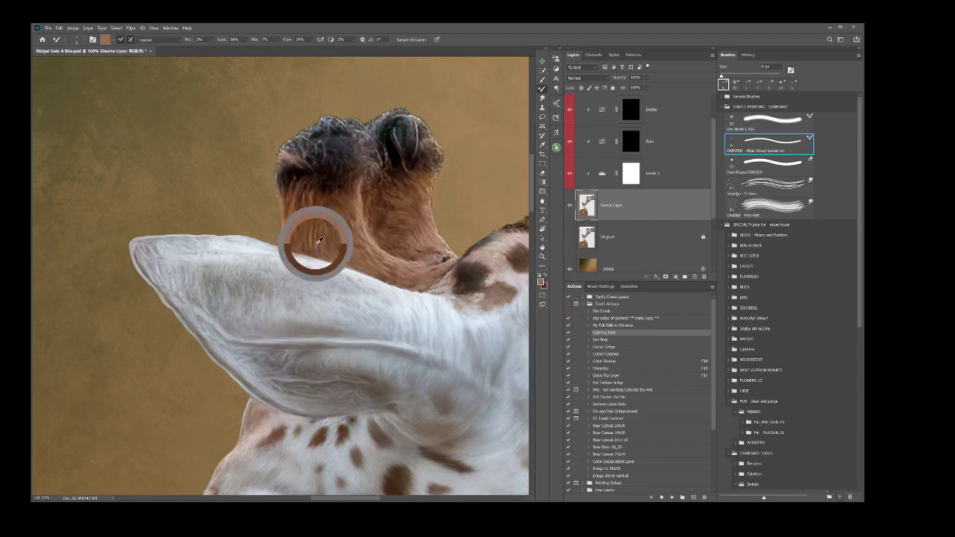
alt+click(287, 218)
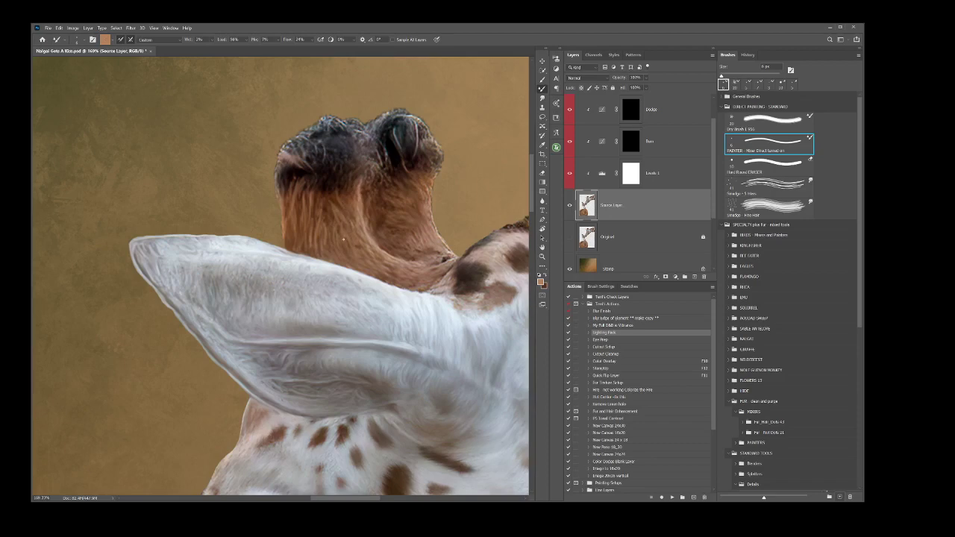
alt+click(326, 217)
alt+click(315, 202)
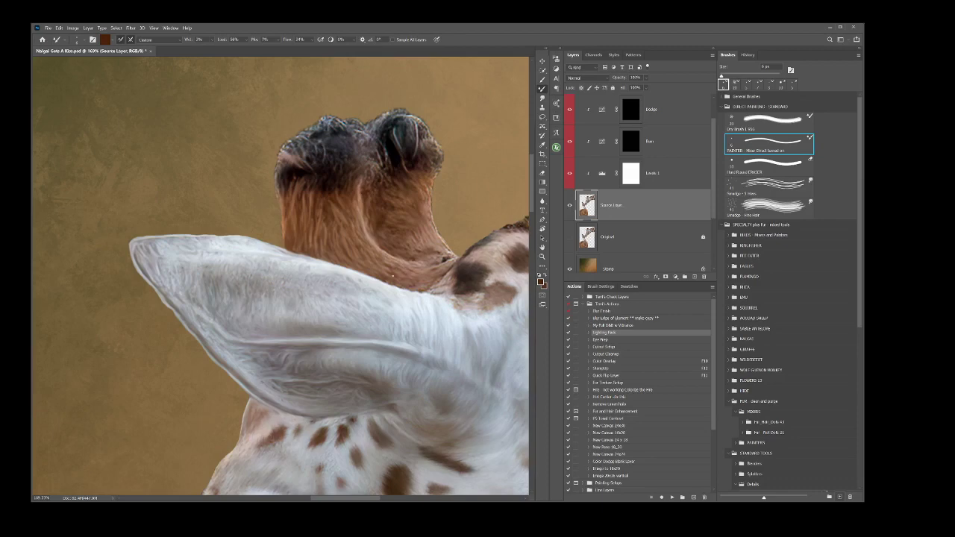
Extend the sampled light and dark hair strokes along the front horn's curved base and just below its dark tuft.
alt+click(396, 273)
alt+click(345, 226)
alt+click(318, 181)
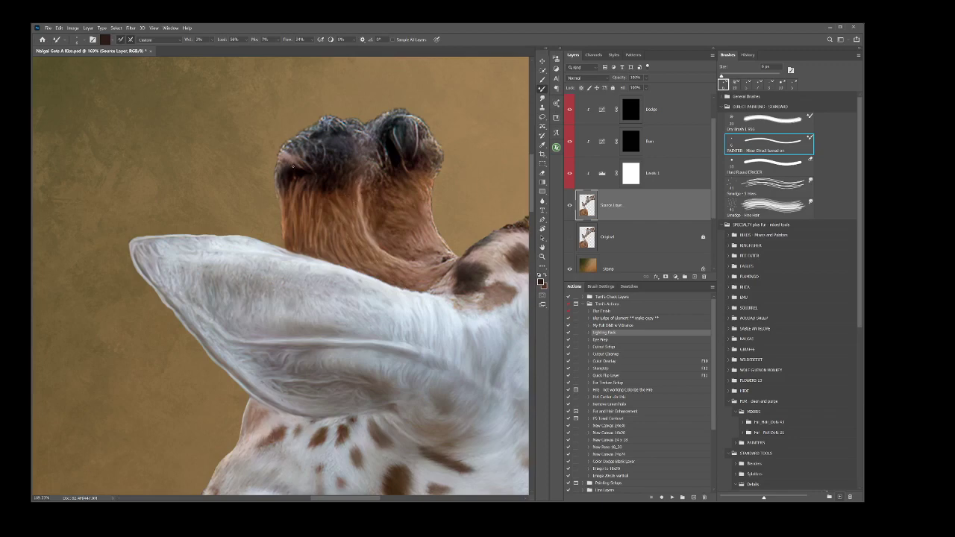
alt+click(315, 193)
alt+click(165, 115)
alt+click(168, 111)
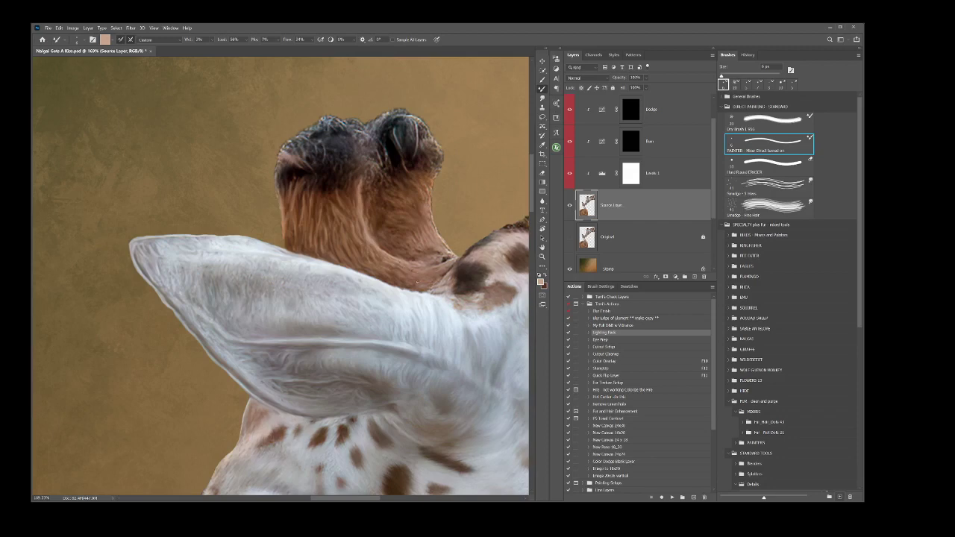
alt+click(342, 246)
alt+click(327, 240)
Paint the rear horn's brown shaft and base creases with dark and mid-brown strokes sampled from the fur.
alt+click(384, 186)
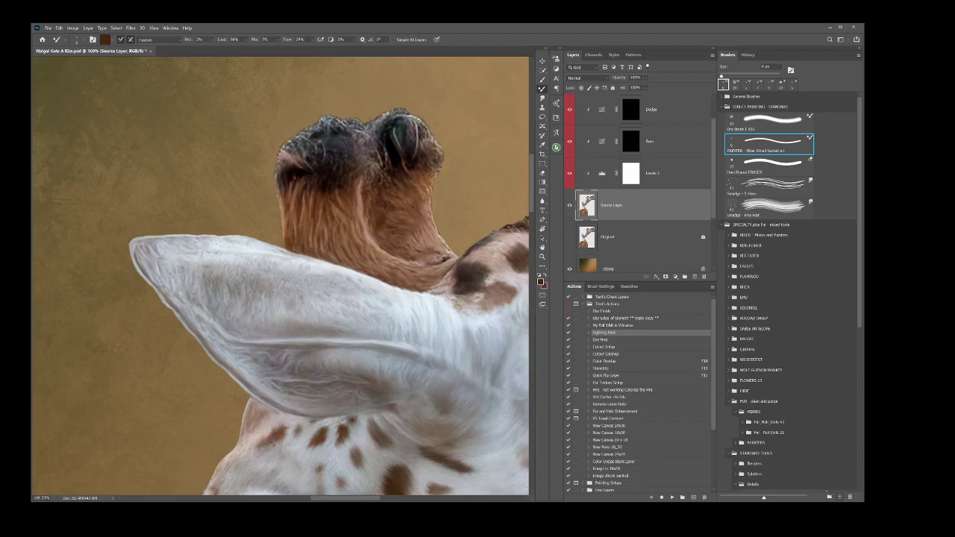
drag(445, 257, 442, 256)
click(400, 171)
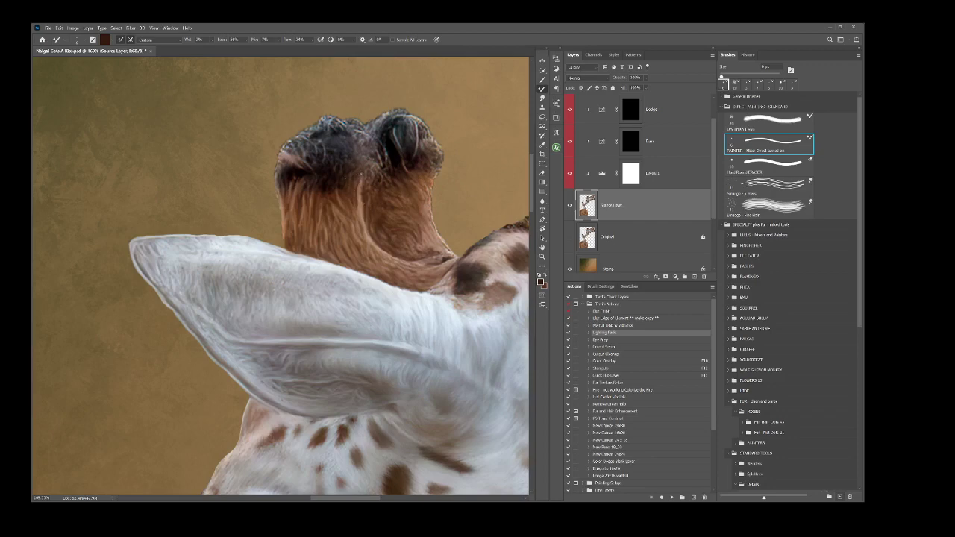
alt+click(389, 215)
alt+click(433, 257)
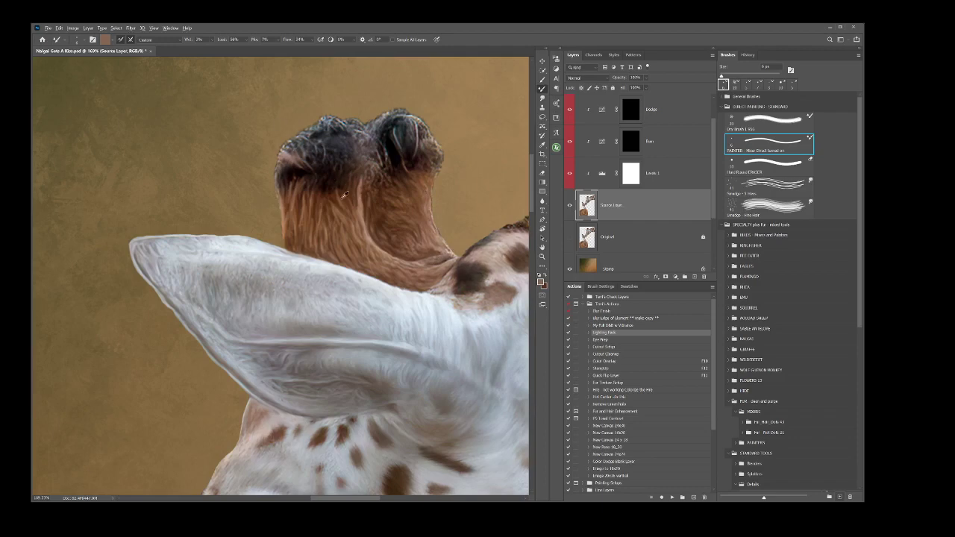
Paint light hairs along the rear horn's outer edge and the front horn's outer edge below the tuft.
alt+click(288, 152)
alt+click(157, 105)
drag(433, 217, 431, 198)
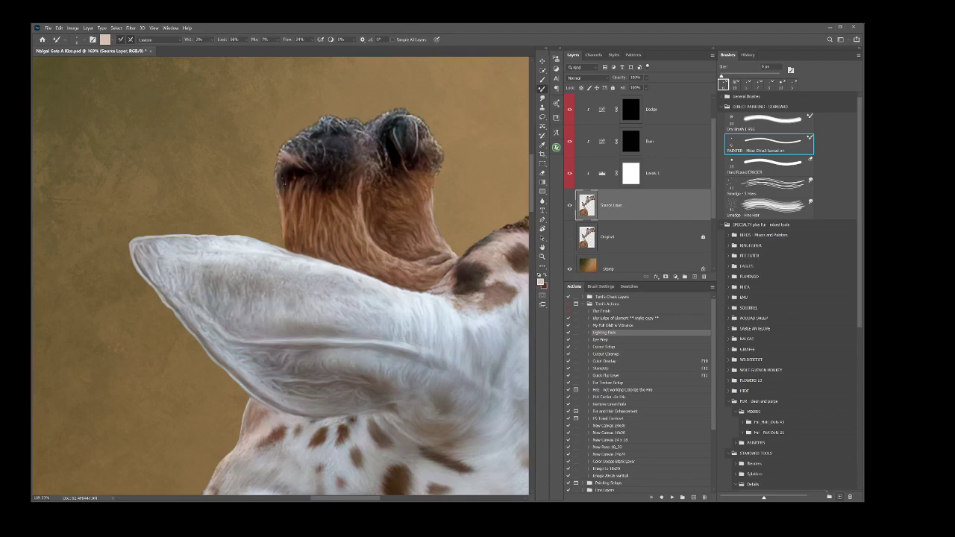
alt+click(287, 173)
drag(277, 186, 279, 196)
Paint over the front horn's dark tuft with sampled grey and black hair strokes, cleaning its outline with the hard round eraser.
alt+click(309, 132)
alt+click(321, 132)
alt+click(304, 134)
alt+click(333, 120)
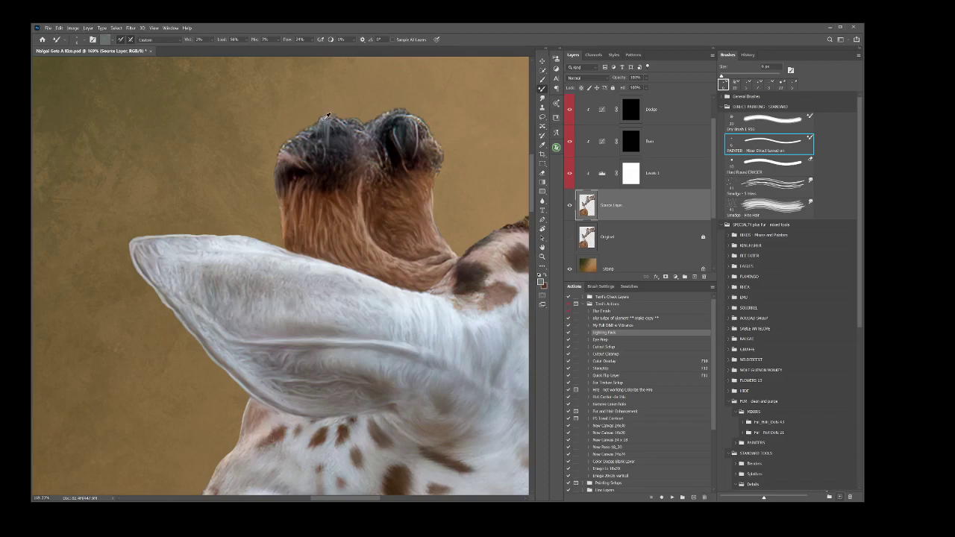
alt+click(325, 115)
alt+click(339, 141)
alt+click(337, 165)
alt+click(298, 134)
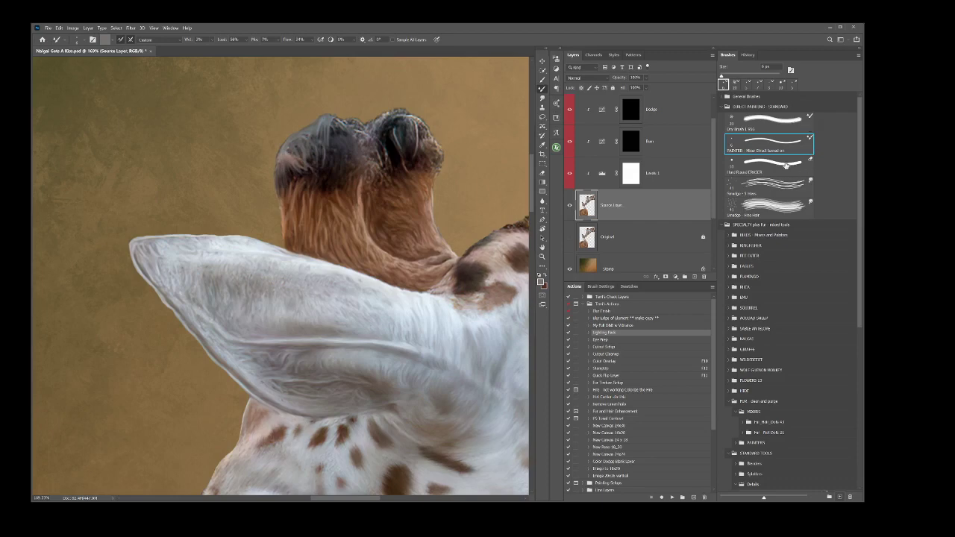
click(786, 165)
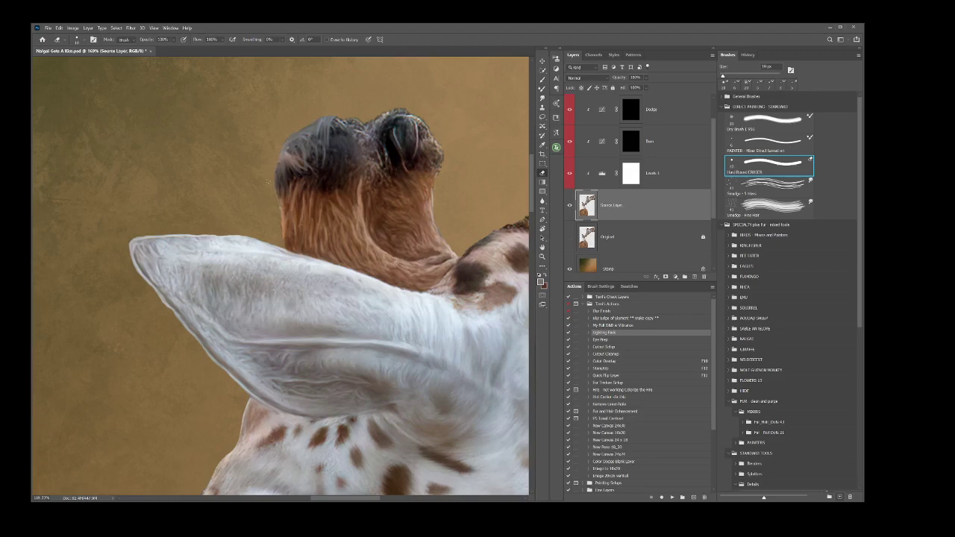
click(764, 146)
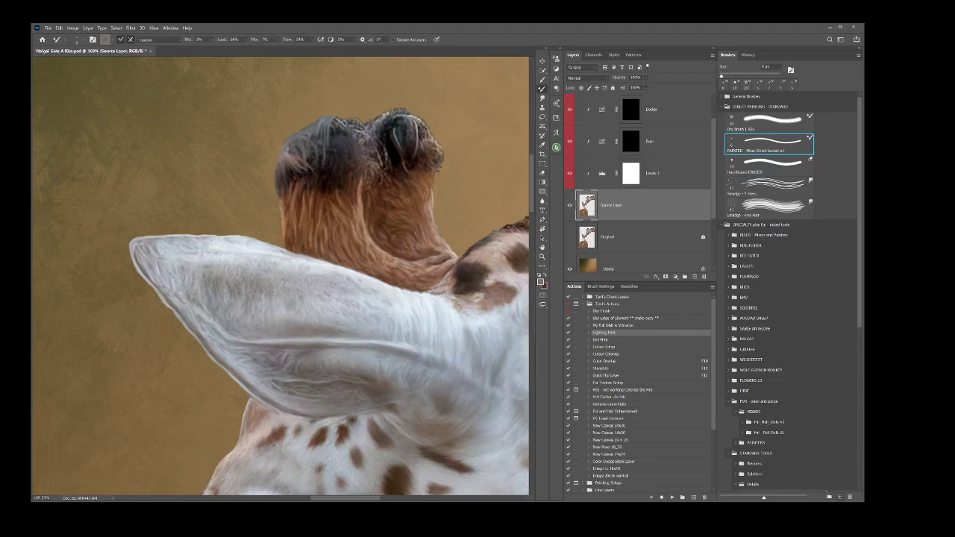
Layer blue-grey highlight hairs and dark strokes over the front tuft's side and middle with the mixer painter brush.
key(d)
alt+click(289, 162)
key(x)
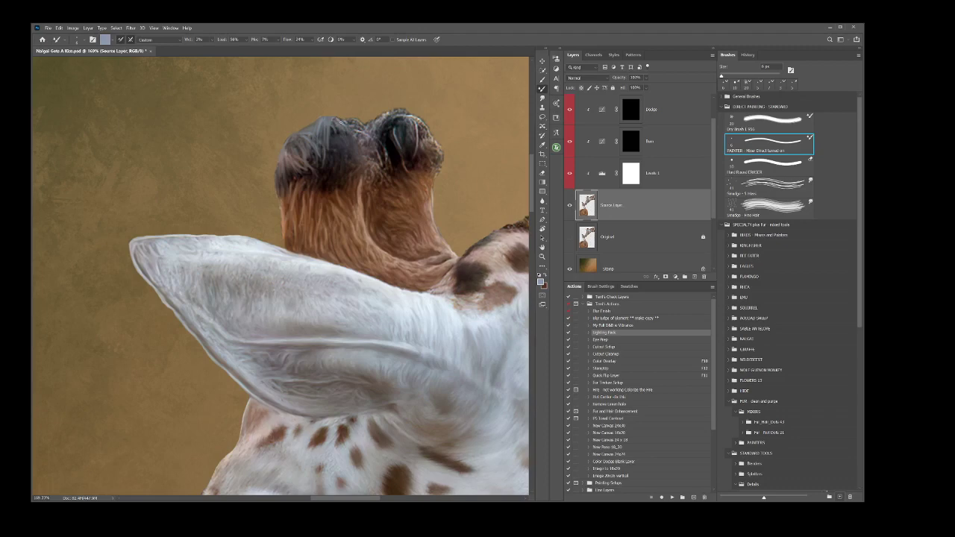
click(340, 131)
alt+click(346, 164)
alt+click(348, 167)
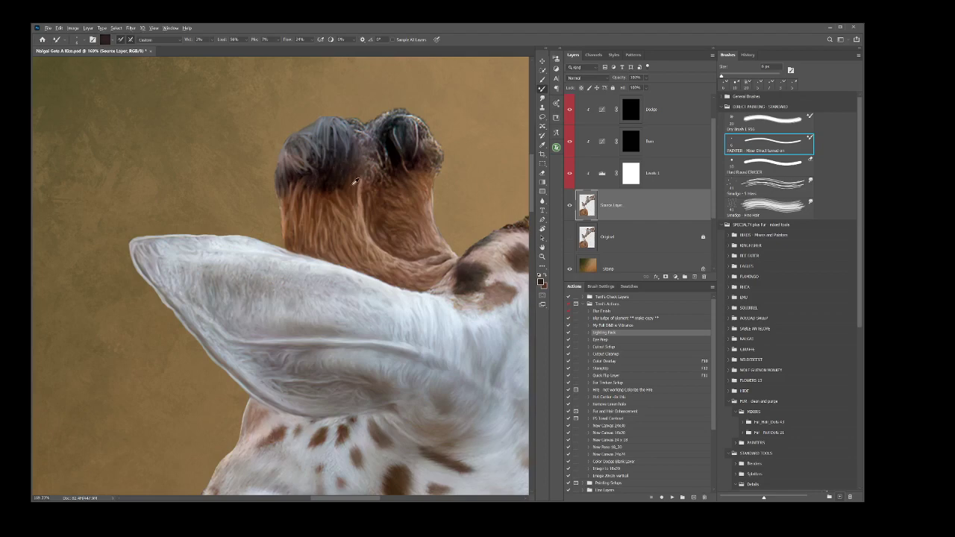
Paint the front tuft's inner side and the dip between both tufts, cleaning the outline with the hard round eraser.
alt+click(349, 184)
alt+click(361, 140)
alt+click(355, 124)
drag(389, 131, 390, 122)
drag(356, 120, 363, 123)
key(x)
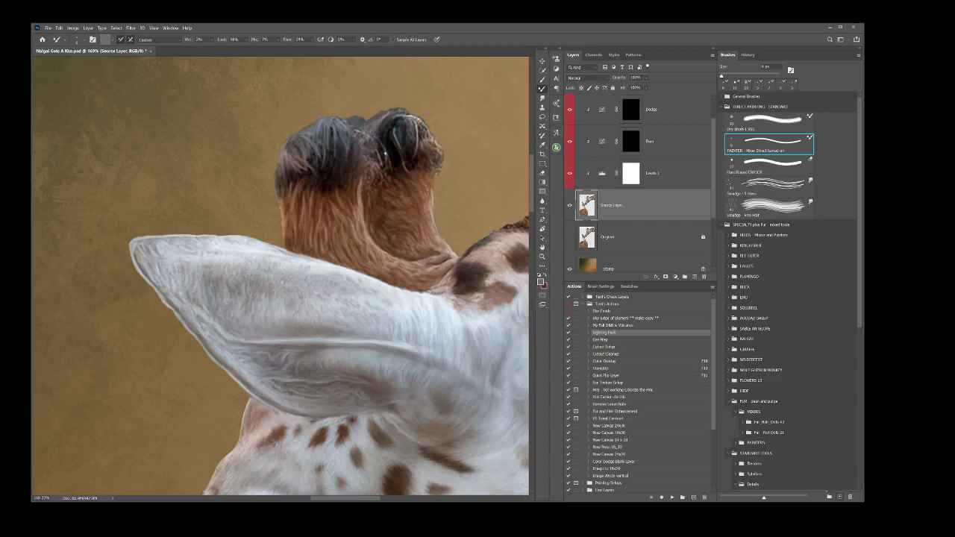
click(774, 167)
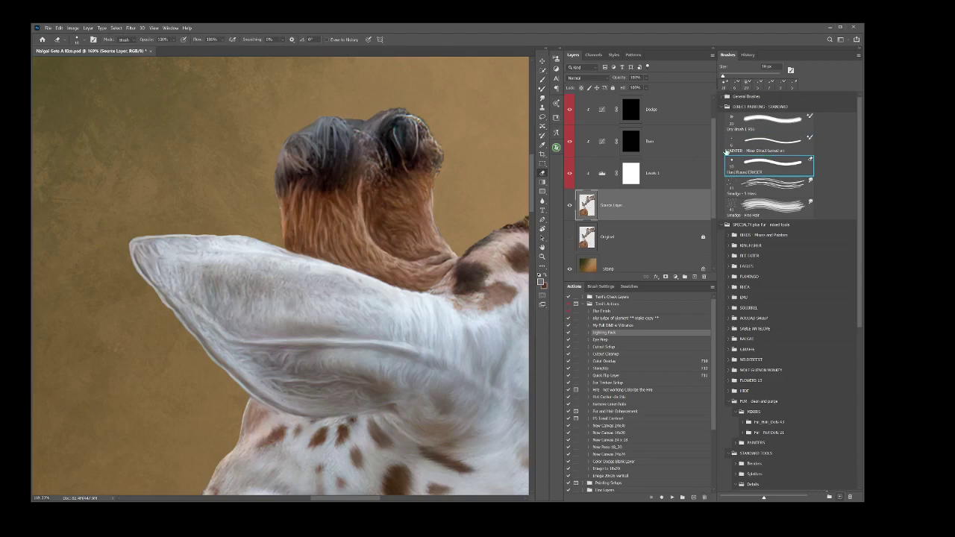
click(769, 144)
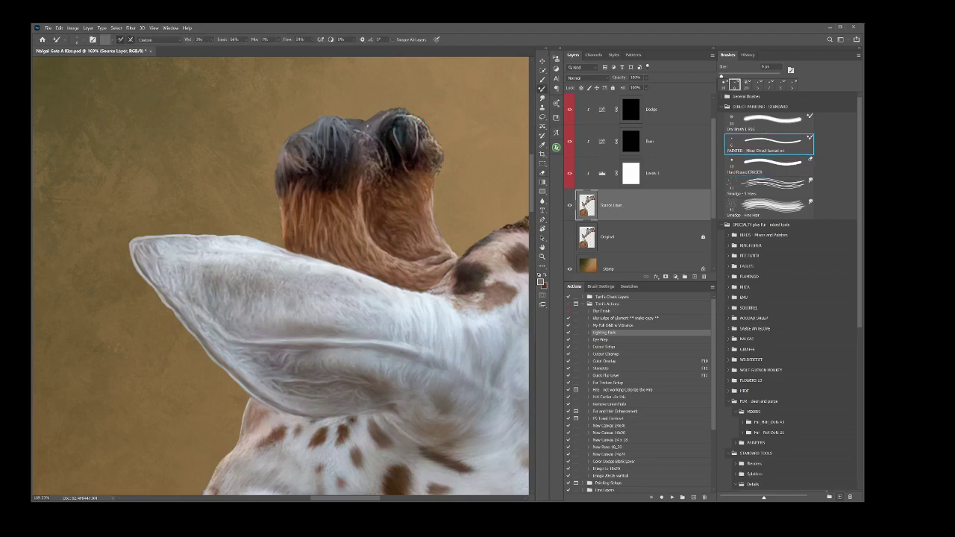
Show the Original layer and toggle the Source Layer's visibility to compare the painted horns with the photo.
click(569, 206)
click(569, 206)
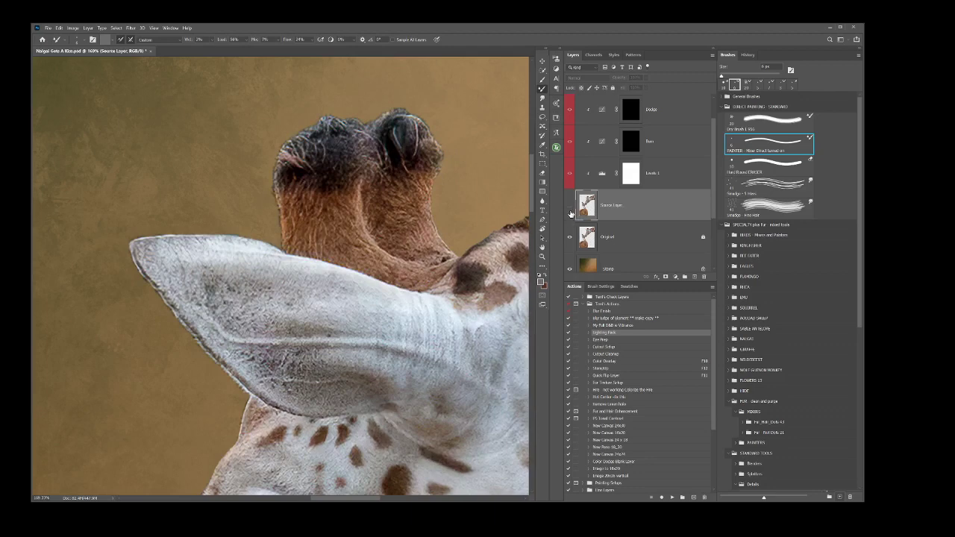
click(570, 205)
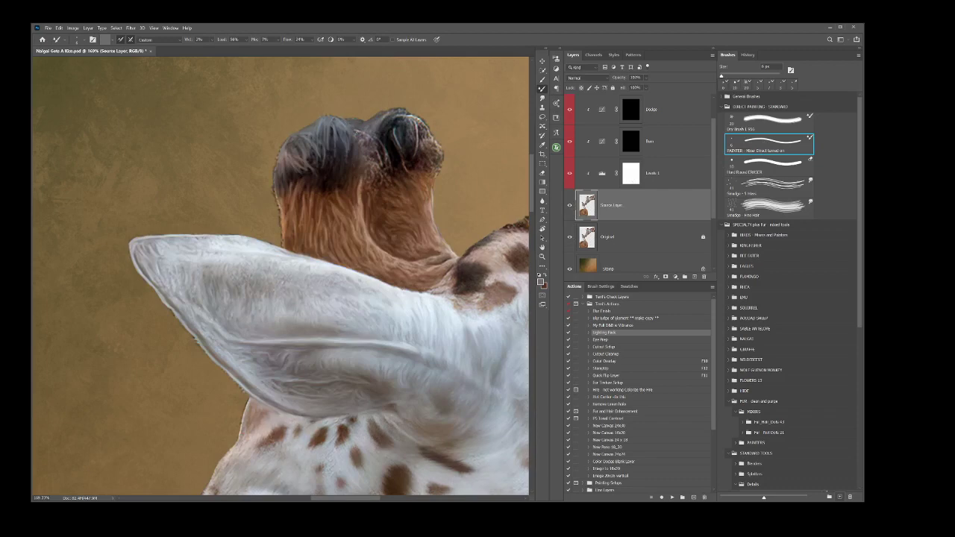
Blend the fur where the two horn tufts meet with sampled grey, dark and purplish-brown strokes.
alt+click(334, 163)
alt+click(321, 124)
alt+click(367, 137)
alt+click(345, 144)
alt+click(340, 121)
alt+click(372, 142)
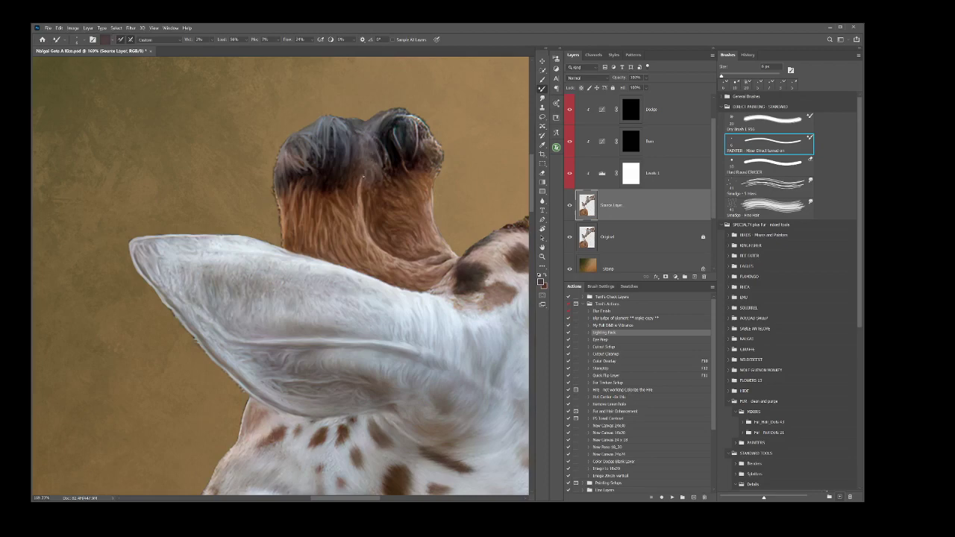
Paint pale grey highlight hairs over the top and centre of the rear horn's dark tuft.
alt+click(380, 147)
alt+click(315, 139)
alt+click(154, 112)
mouse_move(383, 139)
mouse_down()
mouse_move(384, 120)
mouse_move(396, 132)
mouse_up()
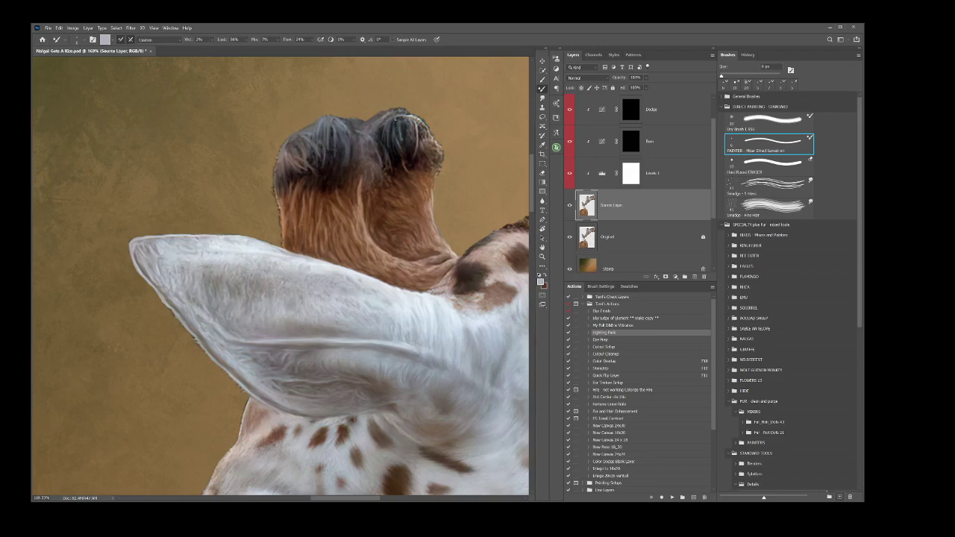
drag(398, 117, 394, 124)
drag(415, 122, 413, 153)
mouse_move(407, 118)
mouse_down()
mouse_move(400, 128)
mouse_move(392, 120)
mouse_up()
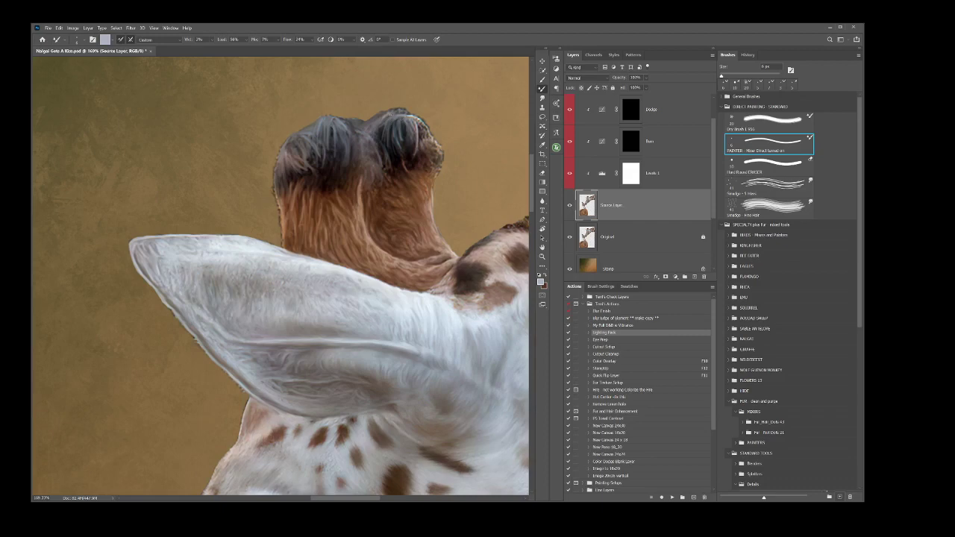
Finish the rear tuft's crown, lower fringe and outer edge with sampled blue-grey and brown hair strokes.
alt+click(401, 108)
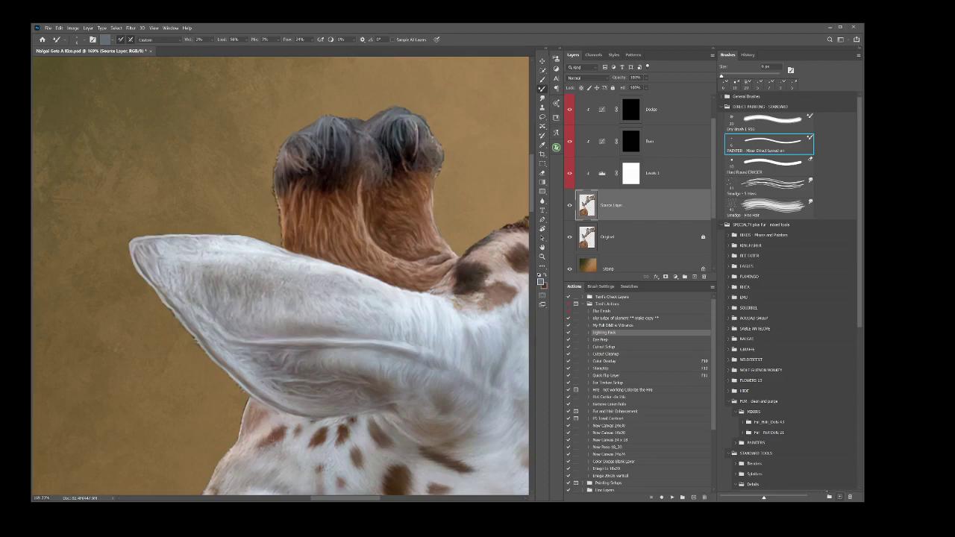
alt+click(386, 181)
alt+click(386, 172)
drag(428, 131, 445, 170)
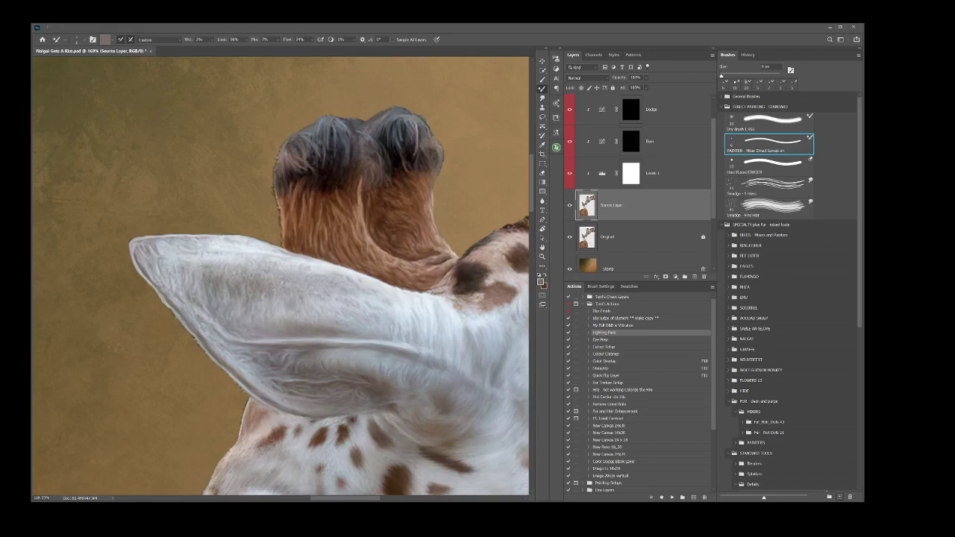
alt+click(417, 125)
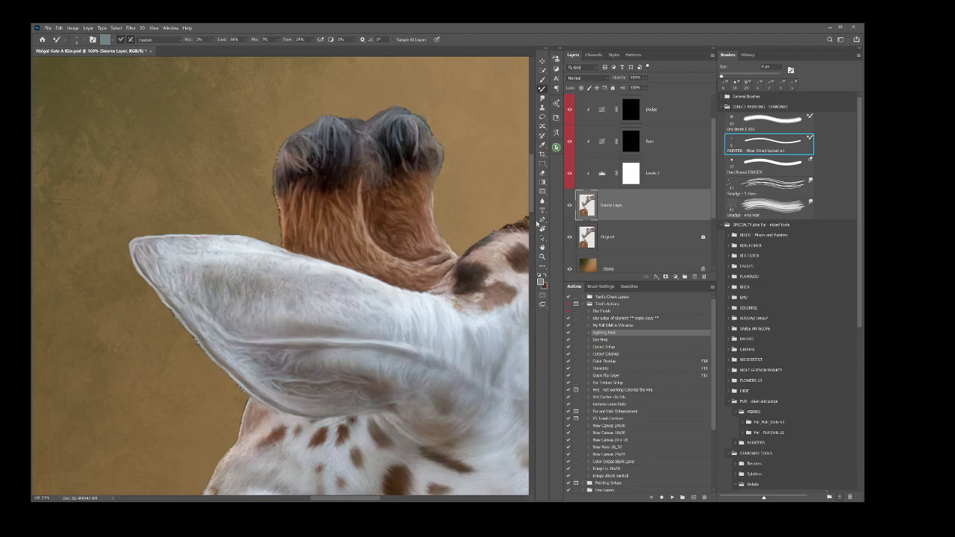
Toggle the Source Layer's visibility to check the painted rear tuft against the original photo.
click(569, 206)
click(570, 209)
click(571, 209)
click(570, 209)
Paint dark hairs into the notch between the tufts and switch to the hard round eraser for cleaning the outline.
alt+click(385, 128)
drag(381, 115, 383, 119)
key(x)
click(769, 171)
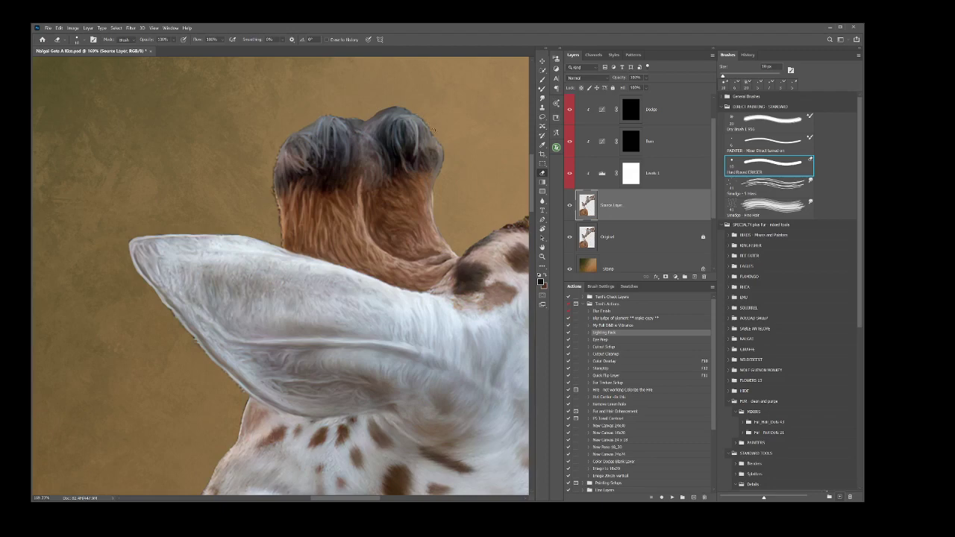
Hide the Original layer and choose the 5 px SMUDGE brush from the Details brushes for close-up edge work.
click(569, 236)
key(z)
drag(467, 165, 480, 180)
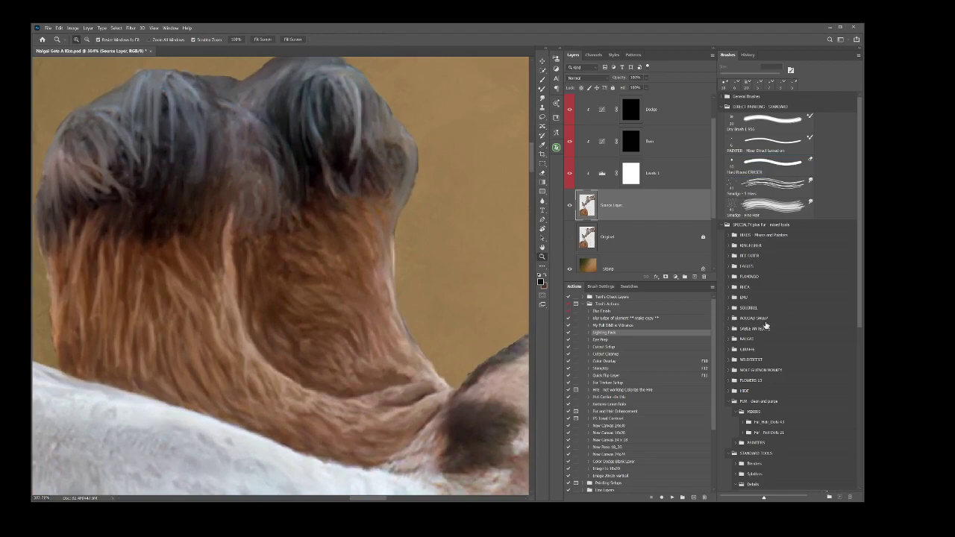
mouse_move(858, 300)
mouse_down()
mouse_move(862, 358)
mouse_move(820, 409)
mouse_up()
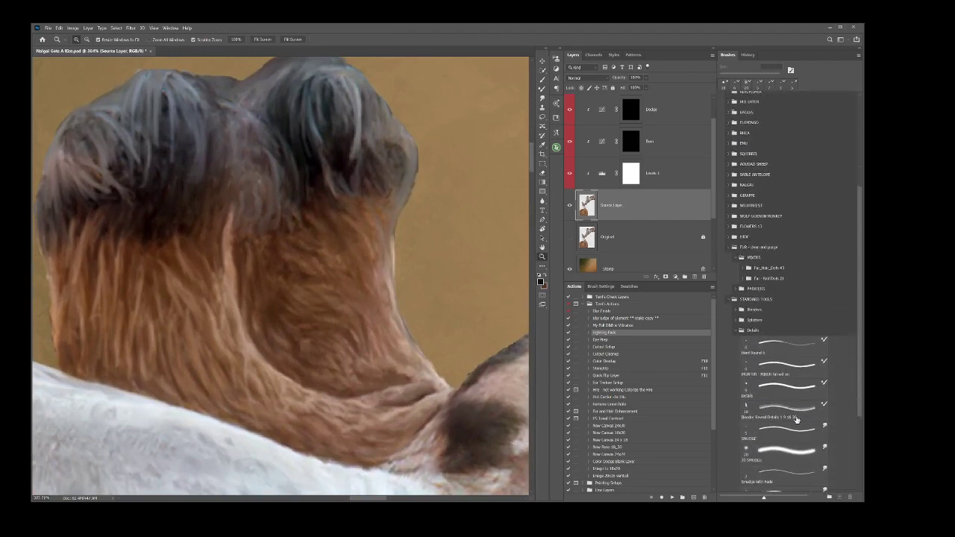
click(786, 432)
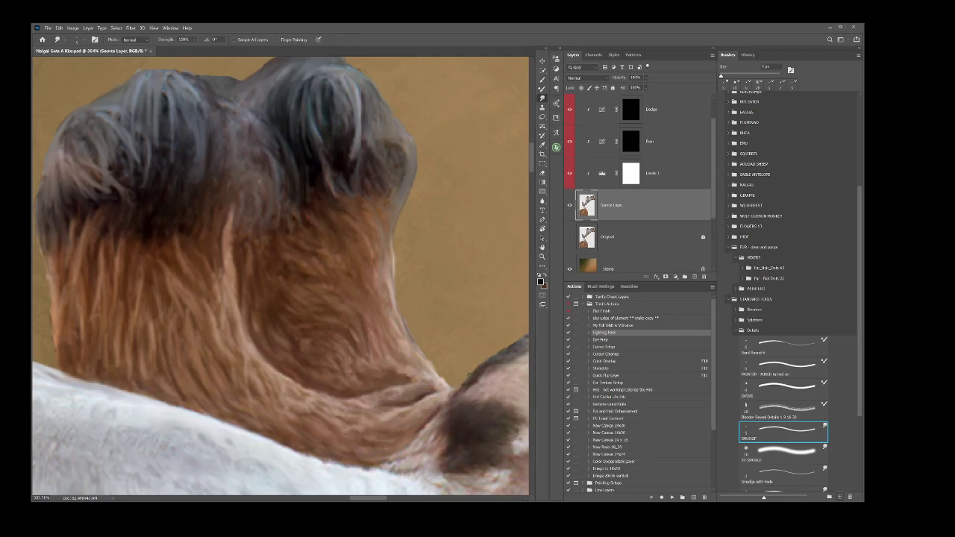
Smudge the outer edges of both horn tufts and the horns' sides so the fur outline blends softly into the background.
scroll(410, 85, up, 5)
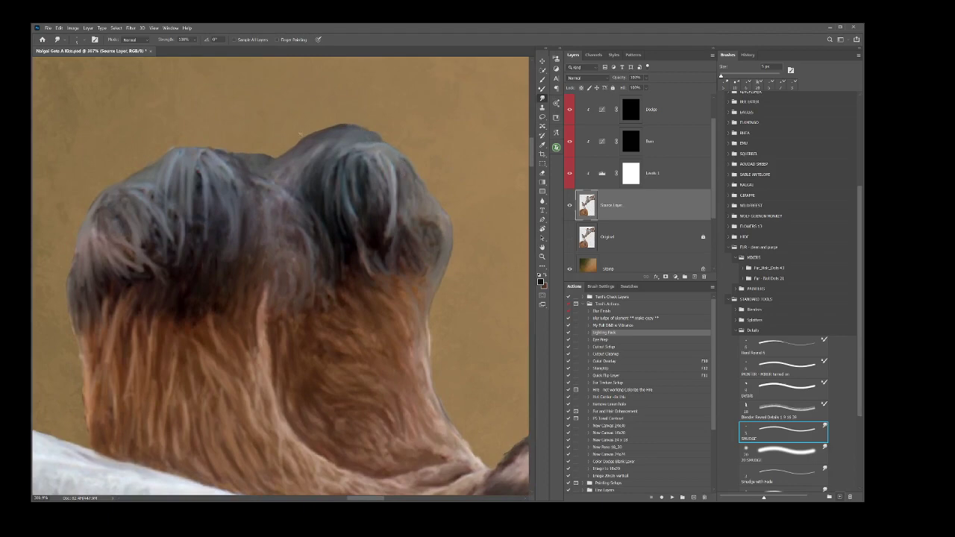
mouse_move(287, 153)
mouse_down()
mouse_move(333, 124)
mouse_move(366, 132)
mouse_move(336, 128)
mouse_move(365, 130)
mouse_up()
scroll(298, 150, down, 2)
scroll(350, 97, up, 2)
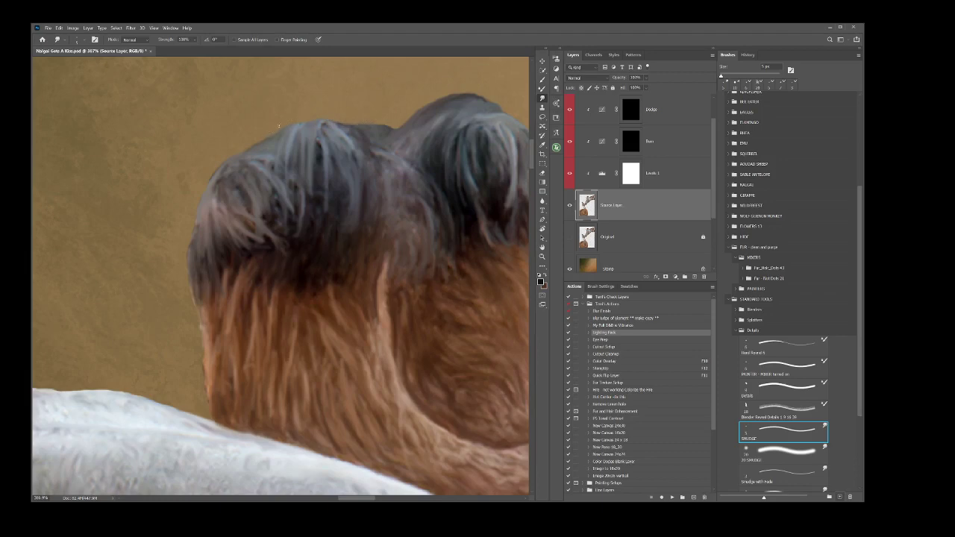
drag(251, 140, 318, 92)
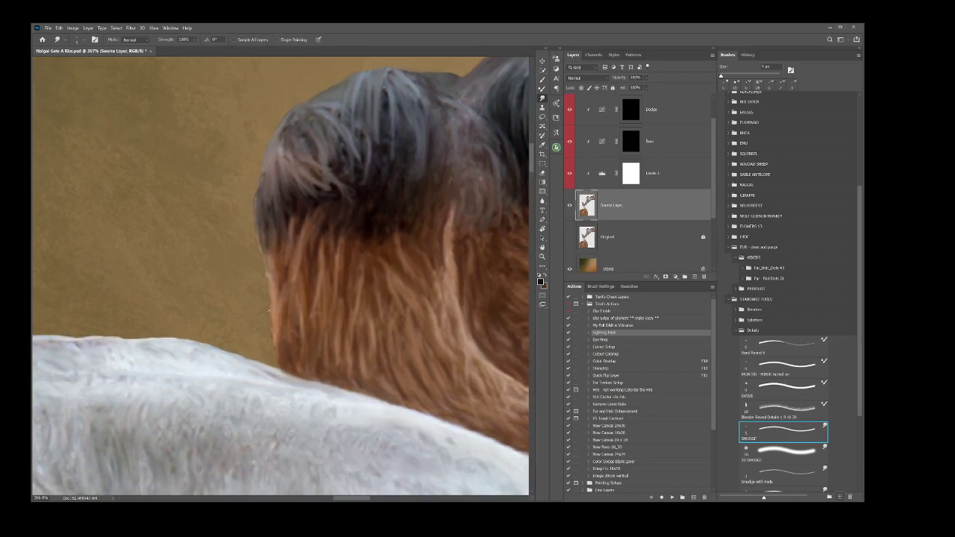
drag(298, 85, 381, 130)
scroll(438, 176, down, 5)
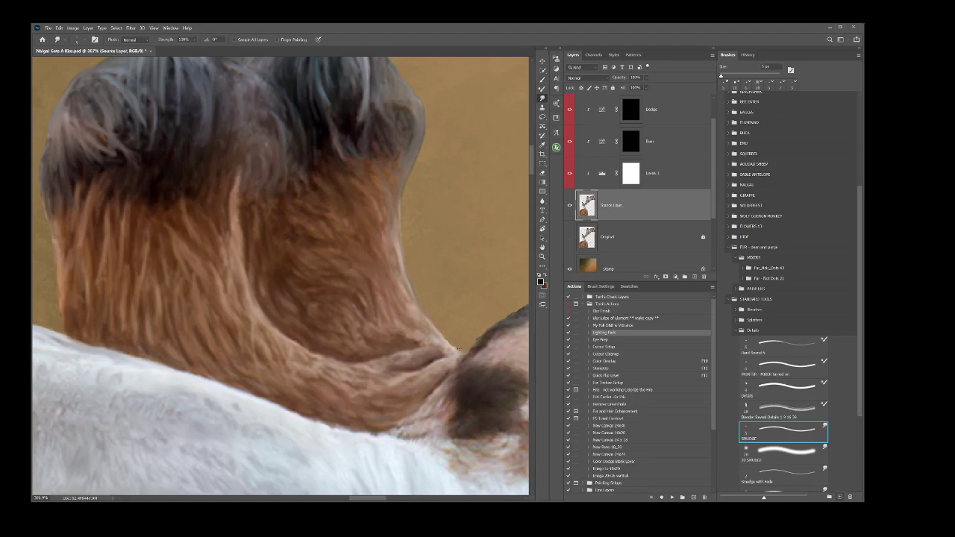
scroll(484, 216, up, 3)
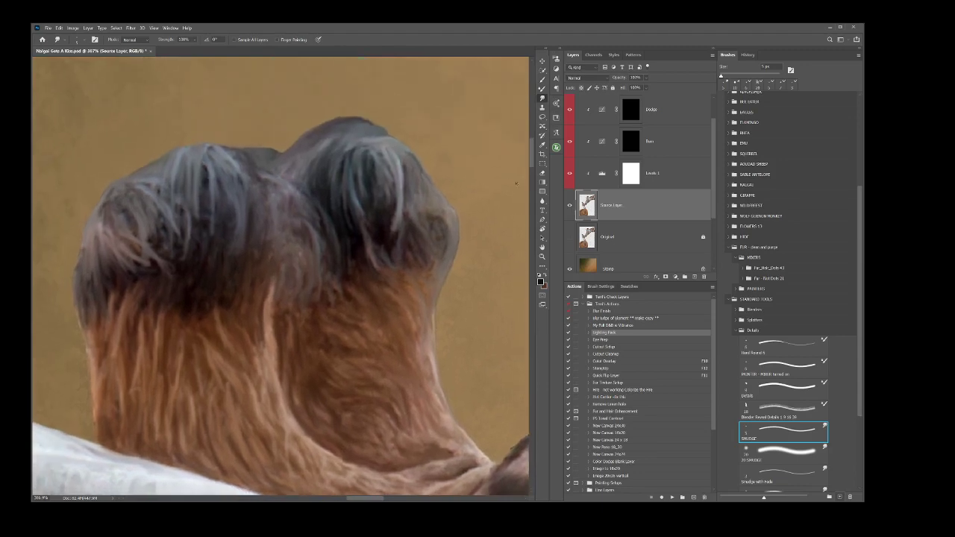
Choose the PAINTER mixer brush from the DIRECT PAINTING - STANDARD group and paint fine hairs along the rear tuft's upper outer edge.
double_click(542, 255)
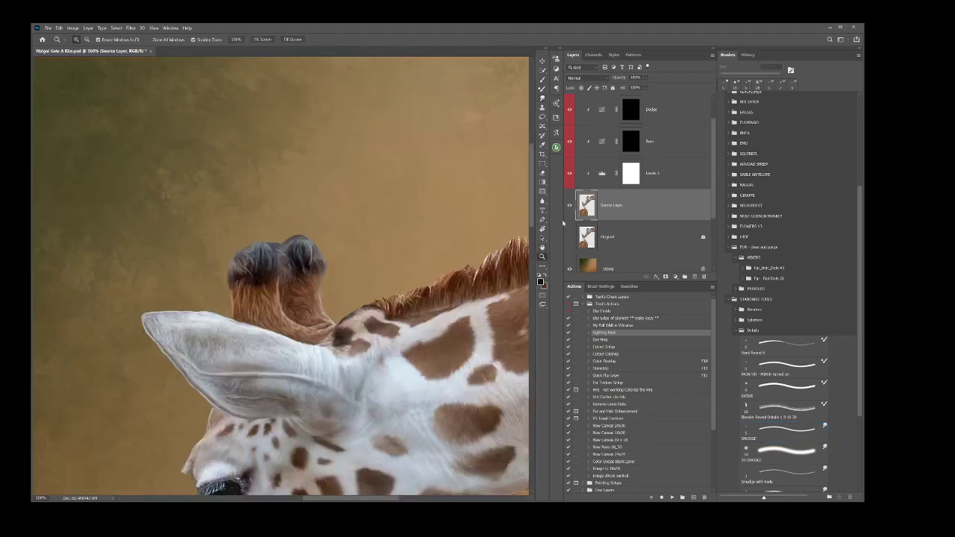
drag(297, 297, 311, 297)
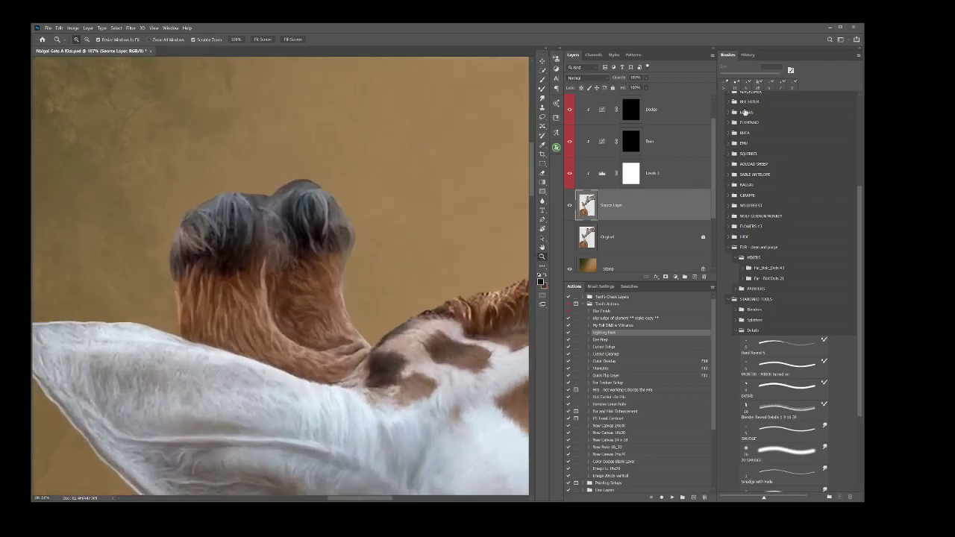
drag(863, 203, 862, 152)
click(755, 143)
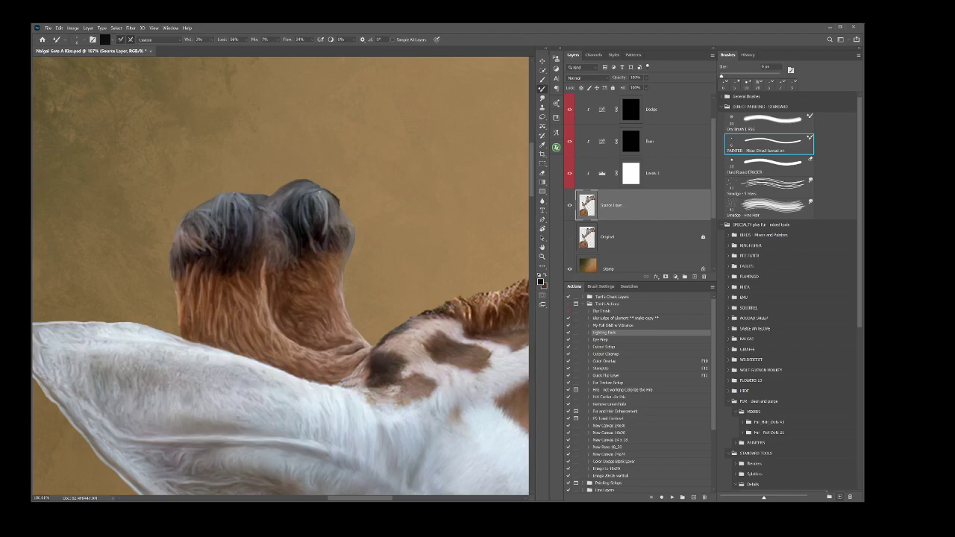
drag(328, 191, 338, 199)
alt+click(338, 200)
click(569, 206)
click(569, 206)
click(570, 207)
Paint sampled dark hairs on the rear tuft's lower outer side, comparing them with the original photo.
key(d)
alt+click(335, 241)
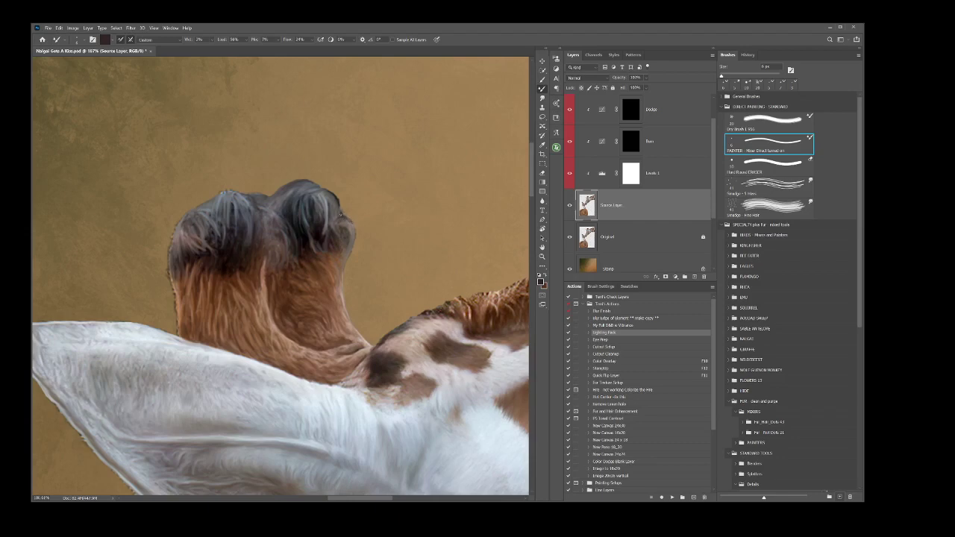
alt+click(337, 243)
click(570, 205)
click(570, 205)
click(570, 205)
click(570, 205)
Sample brown and dark fur tones and paint hairs blending the rear tuft's lower fringe into the horn.
alt+click(342, 240)
alt+click(336, 270)
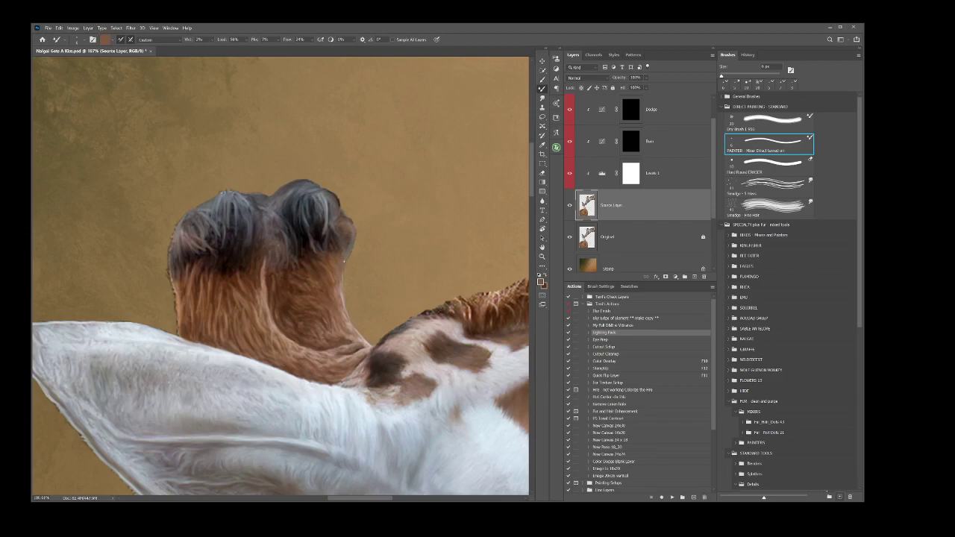
click(569, 205)
click(570, 205)
alt+click(331, 256)
alt+click(343, 255)
alt+click(324, 250)
alt+click(310, 252)
Toggle the Source Layer's visibility to compare both painted horns with the original photo.
click(570, 205)
click(570, 208)
scroll(357, 138, up, 1)
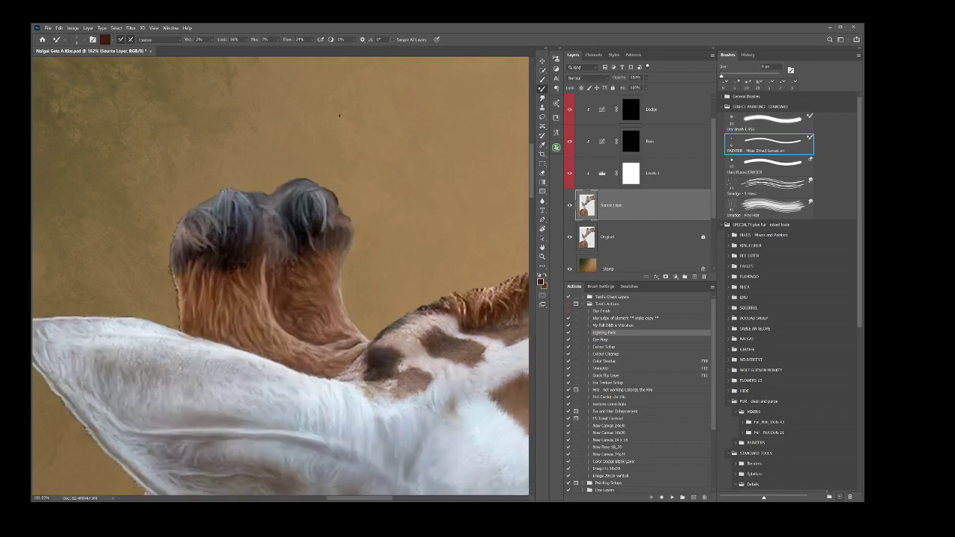
scroll(328, 216, up, 1)
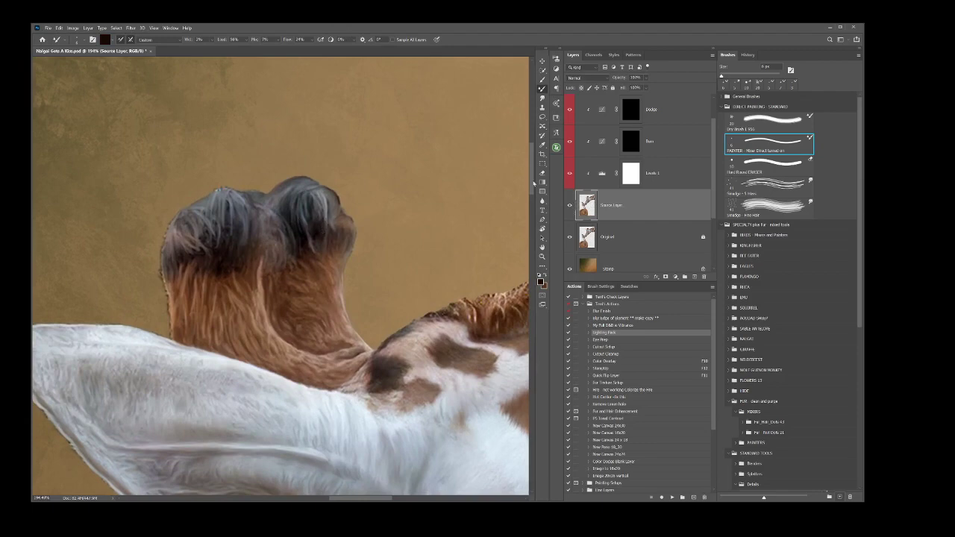
click(569, 205)
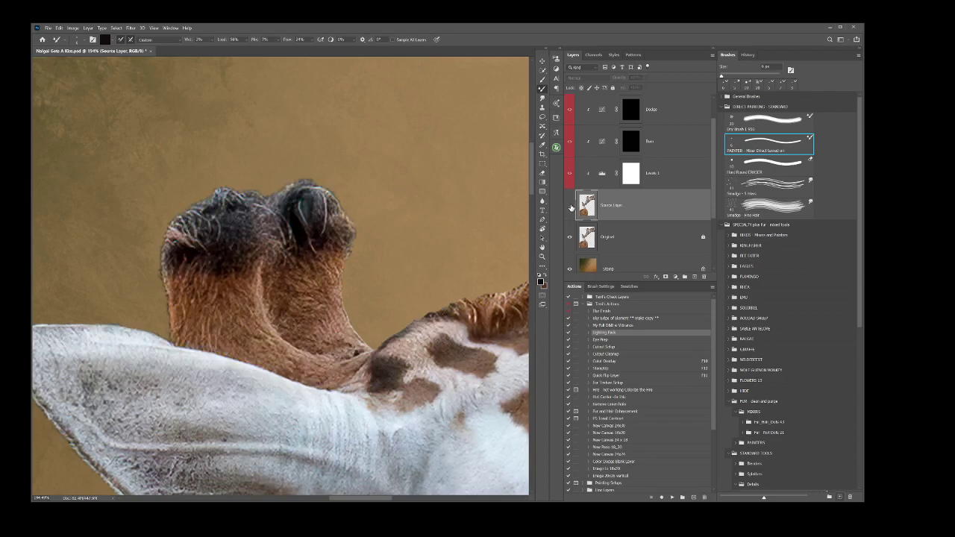
click(570, 205)
click(570, 206)
click(569, 206)
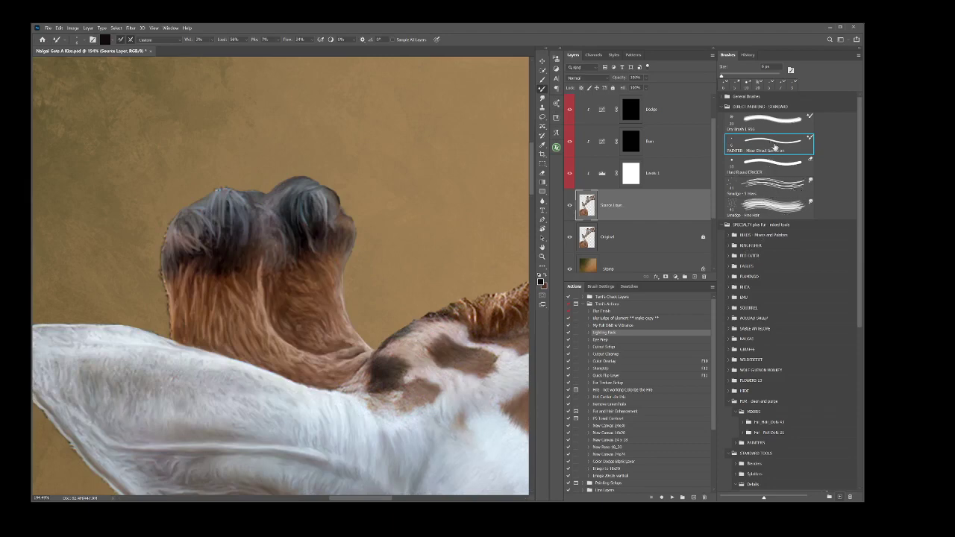
Select the 5 px SMUDGE brush in the Details brush group.
scroll(848, 272, down, 10)
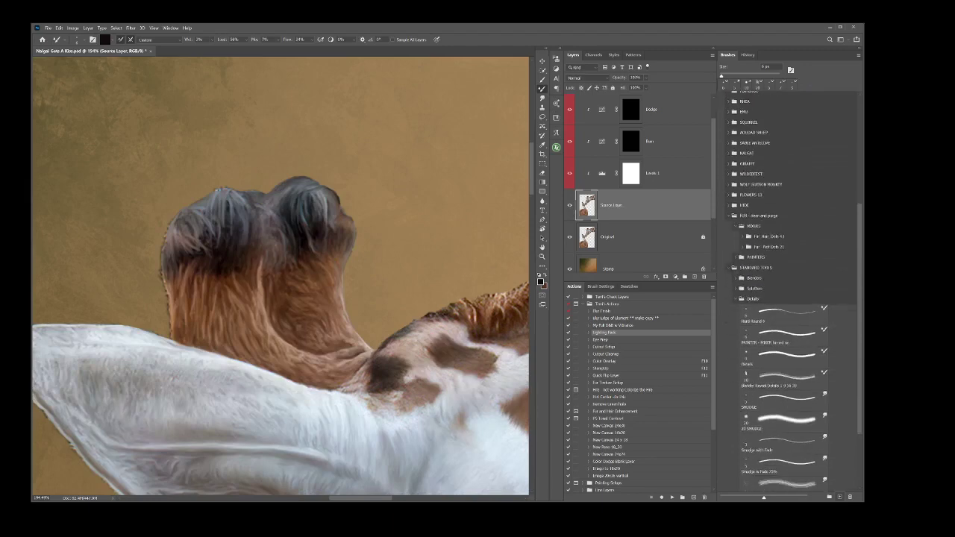
click(799, 385)
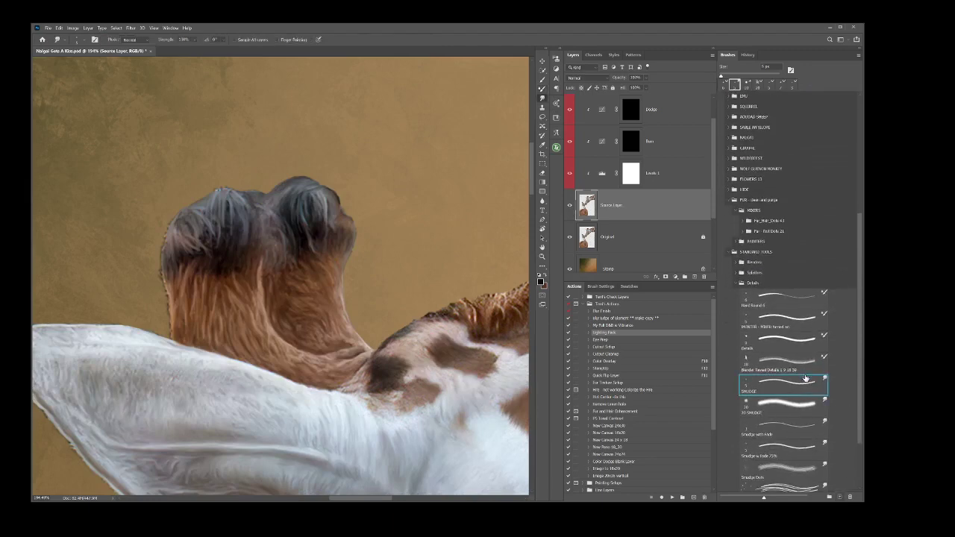
key(ctrl+j)
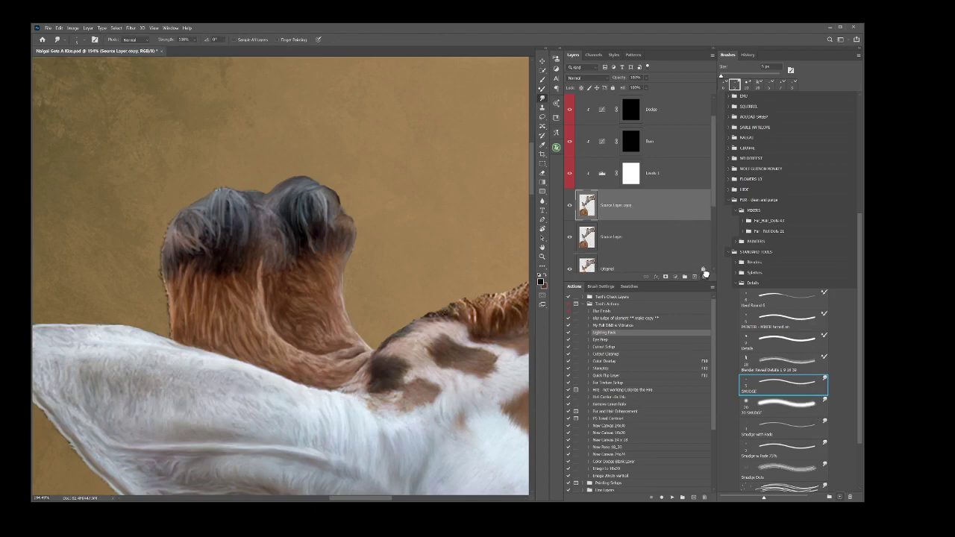
scroll(695, 217, down, 1)
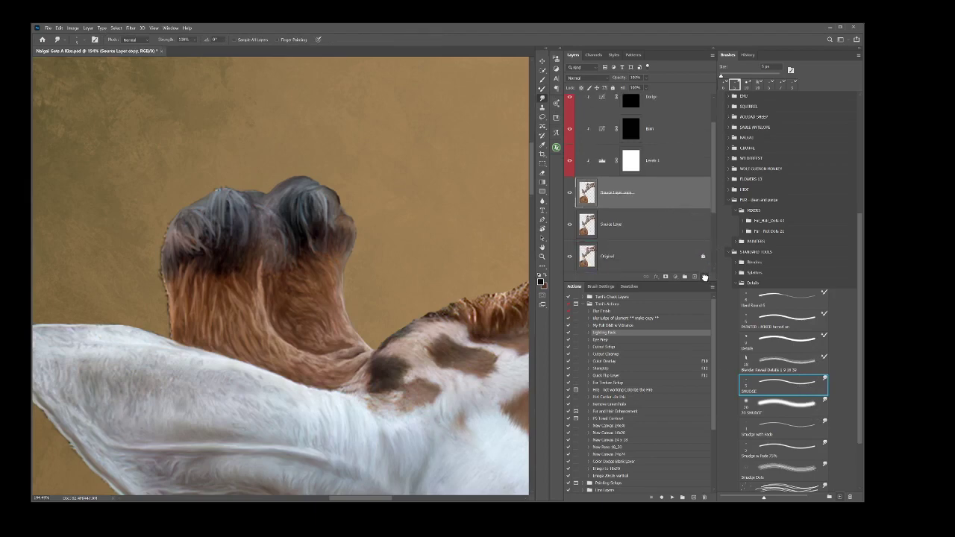
click(704, 277)
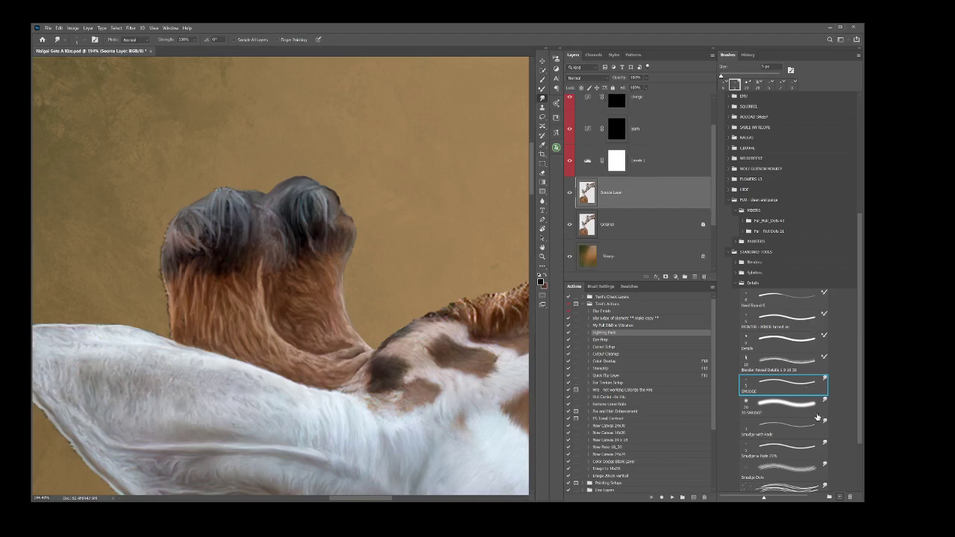
Save the 5 px smudge brush as a new preset and move it into the DIRECT PAINTING - STANDARD group.
mouse_move(455, 317)
mouse_down()
mouse_move(490, 324)
mouse_move(492, 297)
mouse_up()
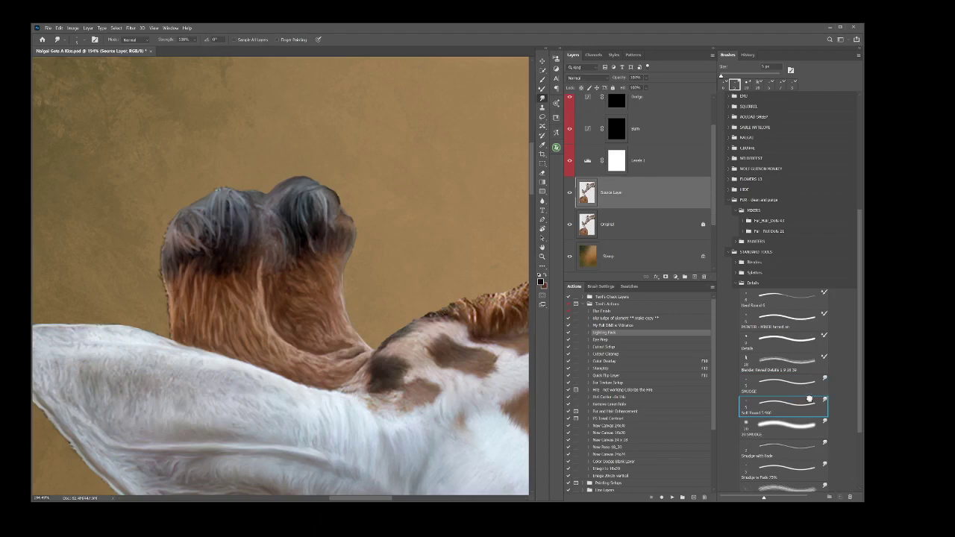
scroll(811, 120, up, 5)
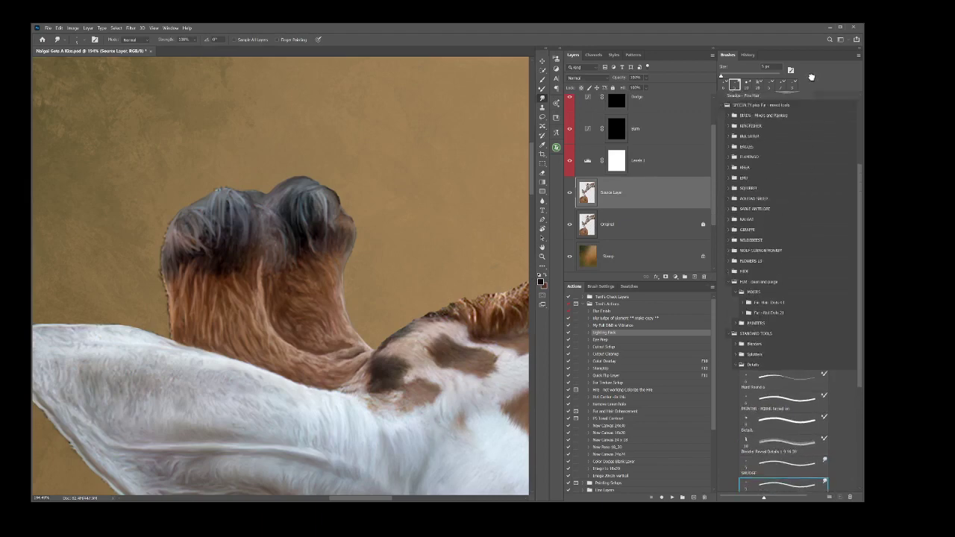
scroll(811, 76, up, 1)
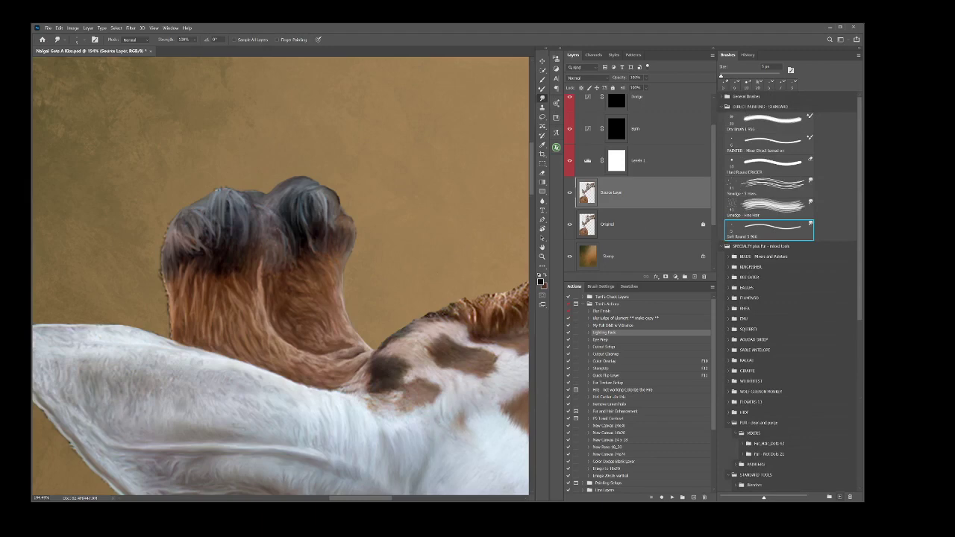
Rotate the canvas a quarter turn counterclockwise and smudge hair strands into the area between the two tufts.
key(r)
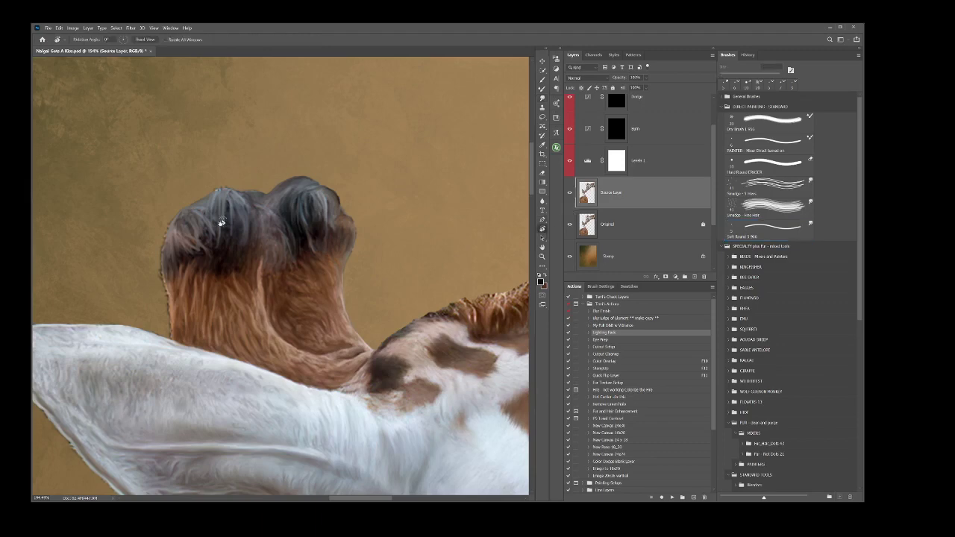
drag(128, 233, 259, 341)
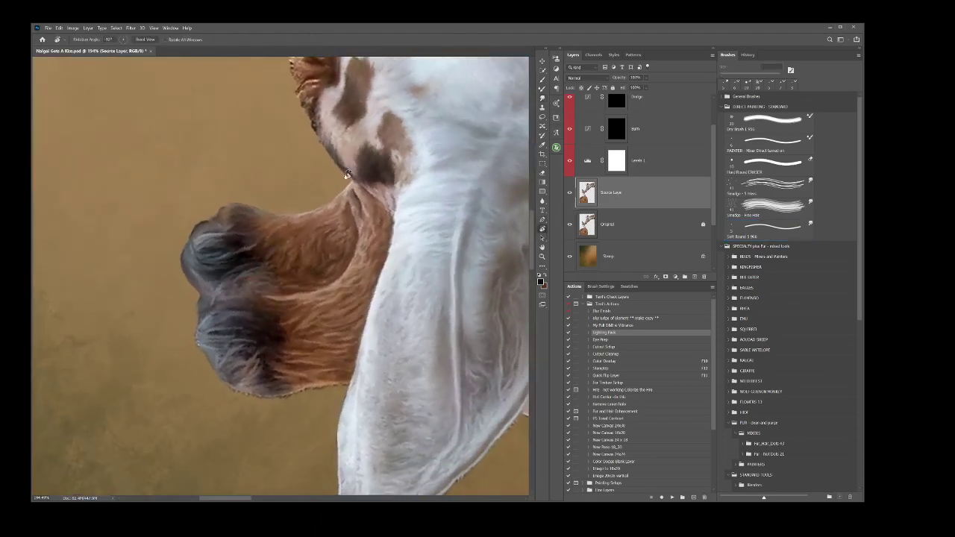
click(543, 98)
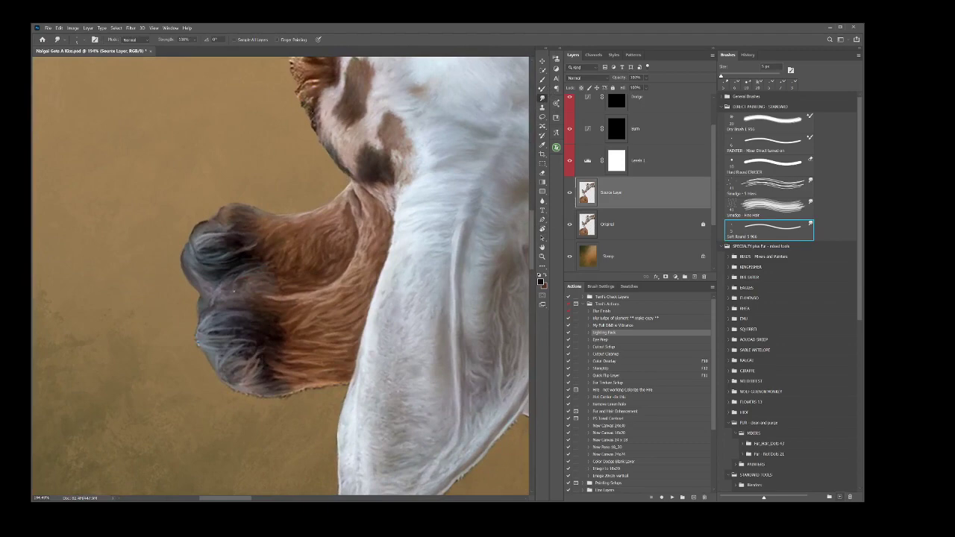
drag(235, 279, 237, 264)
Toggle the Source Layer's visibility to compare the smudged tufts with the photo, and hide the Original layer.
click(570, 193)
click(570, 193)
click(570, 193)
click(569, 193)
click(571, 194)
click(569, 224)
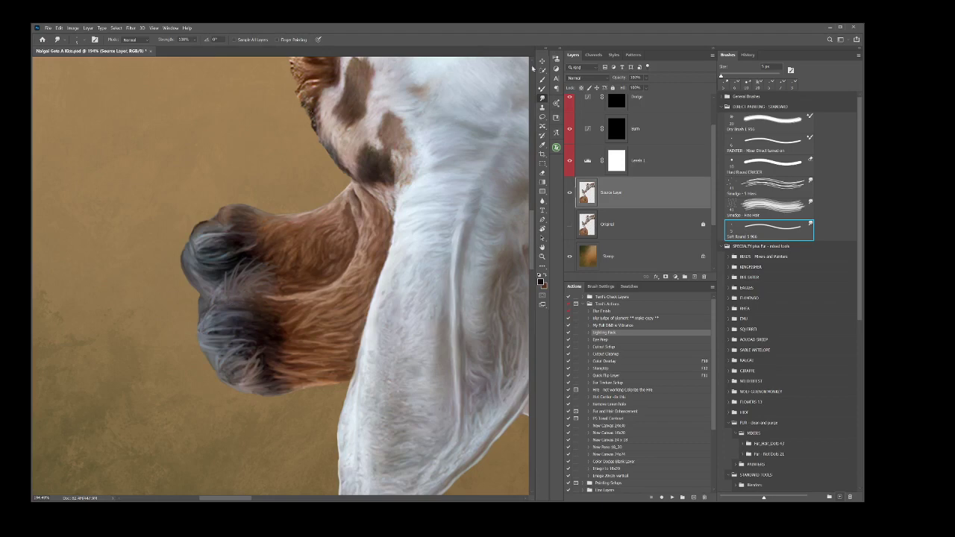
Rotate the canvas clockwise so the horns lean outward and smudge hair strands across the front tuft and its lower fringe.
key(r)
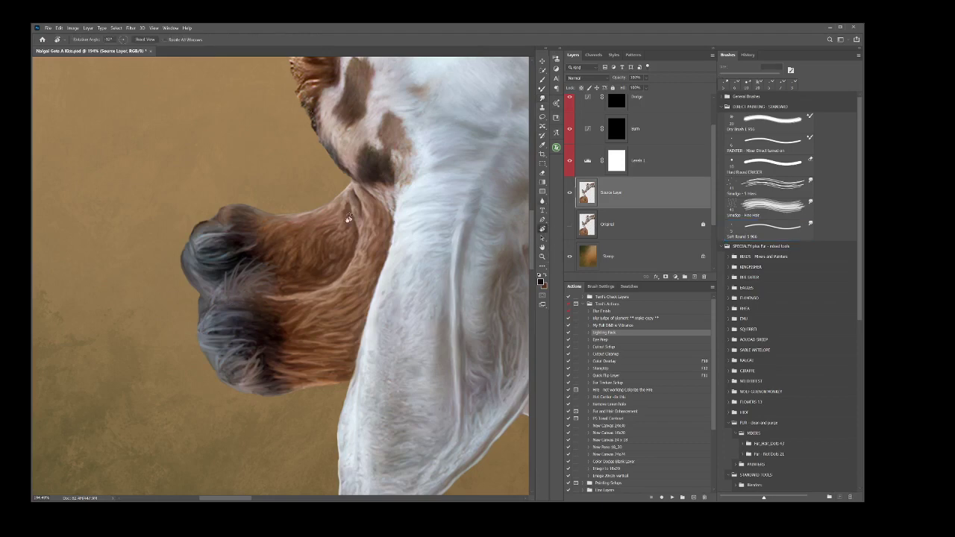
drag(120, 196, 478, 239)
key(r)
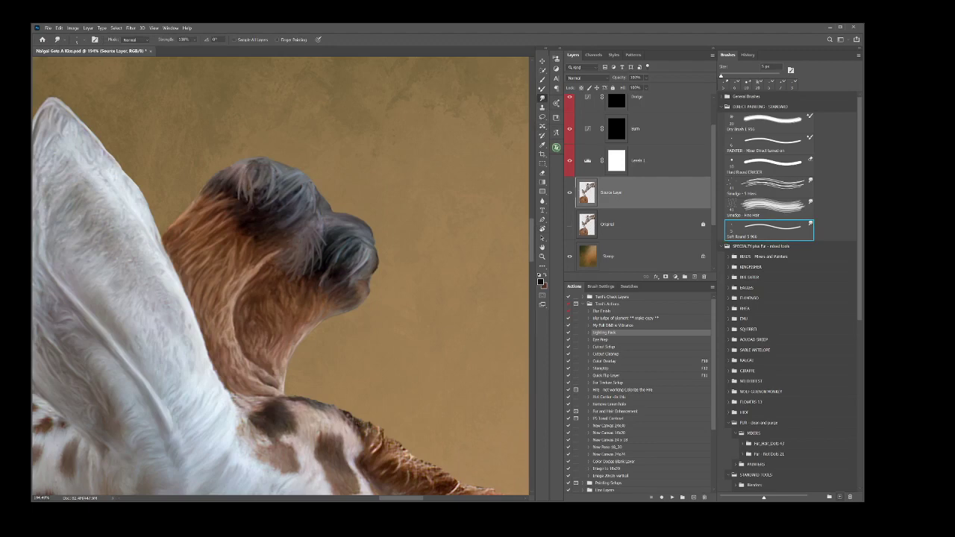
drag(261, 218, 278, 176)
mouse_move(224, 196)
mouse_down()
mouse_move(226, 176)
mouse_move(239, 170)
mouse_up()
drag(288, 234, 292, 221)
Step the history back to the Delete Layer state to compare the tufts before smudging, and return to the latest state.
click(747, 57)
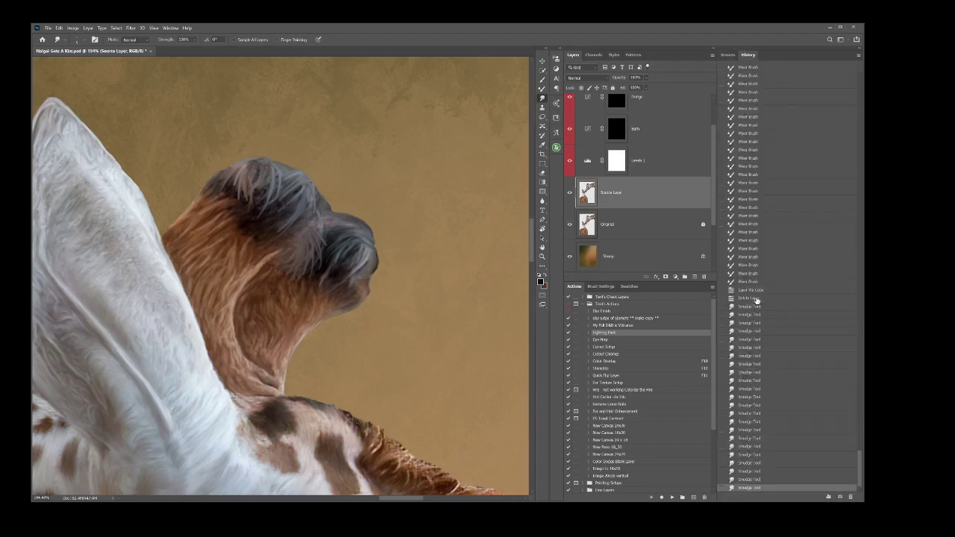
click(749, 297)
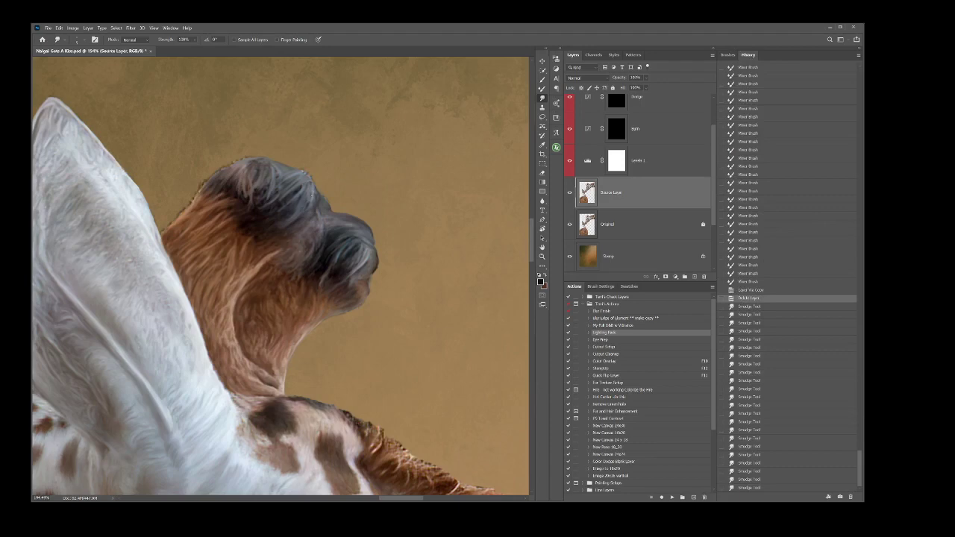
key(ctrl+alt+z)
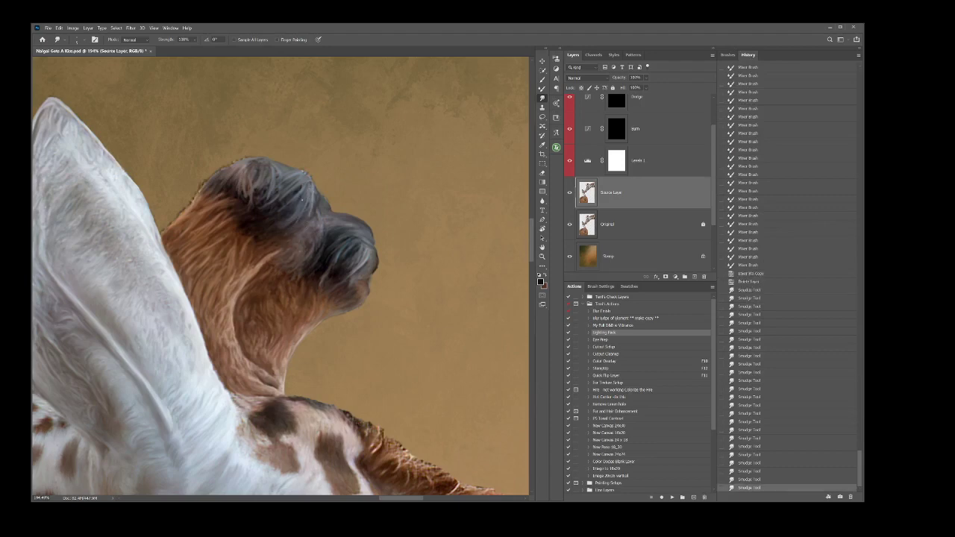
Smudge more fine hair strands over the front tuft, the join between the tufts and the rear tuft's edges.
mouse_move(270, 201)
mouse_down()
mouse_move(297, 191)
mouse_move(256, 201)
mouse_move(250, 163)
mouse_move(244, 188)
mouse_up()
drag(294, 293, 291, 287)
drag(316, 227, 314, 253)
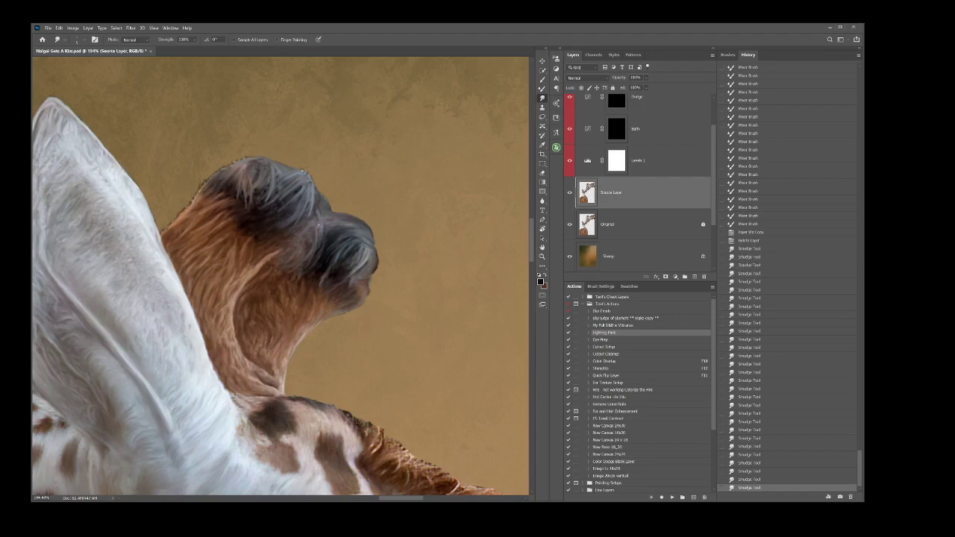
mouse_move(316, 217)
mouse_down()
mouse_move(309, 244)
mouse_move(319, 217)
mouse_move(324, 237)
mouse_move(311, 256)
mouse_move(313, 220)
mouse_up()
mouse_move(340, 252)
mouse_down()
mouse_move(319, 262)
mouse_move(358, 243)
mouse_up()
mouse_move(326, 282)
mouse_down()
mouse_move(363, 273)
mouse_move(336, 291)
mouse_up()
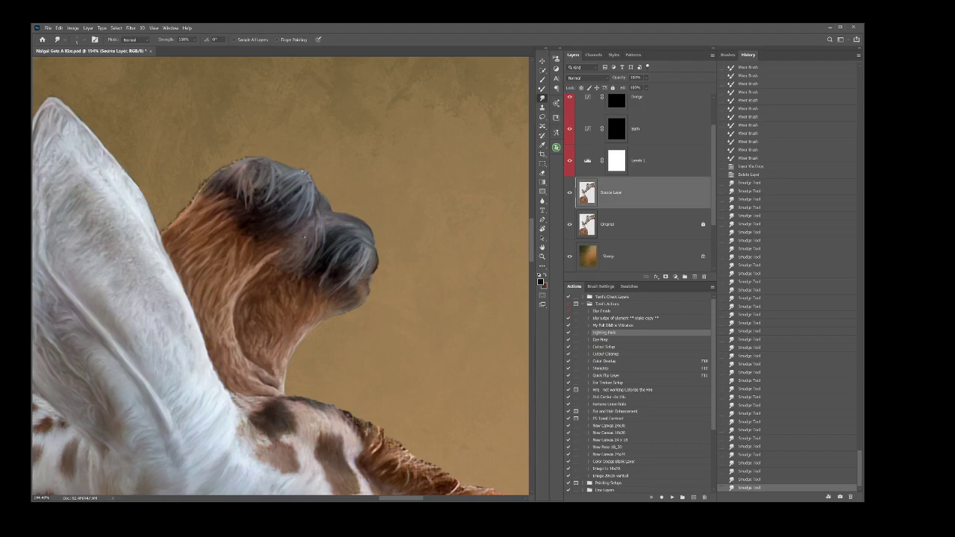
mouse_move(304, 238)
mouse_down()
mouse_move(287, 253)
mouse_move(286, 227)
mouse_up()
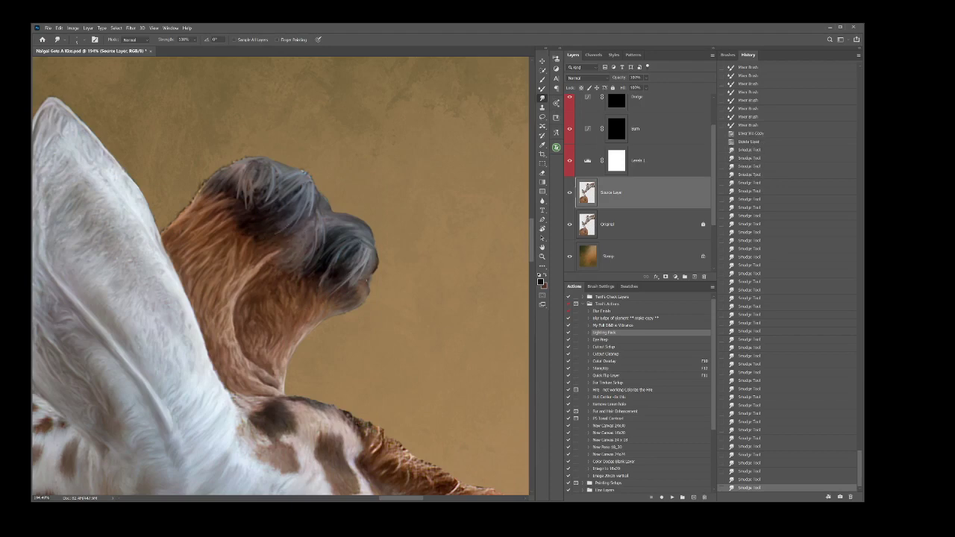
drag(368, 261, 364, 270)
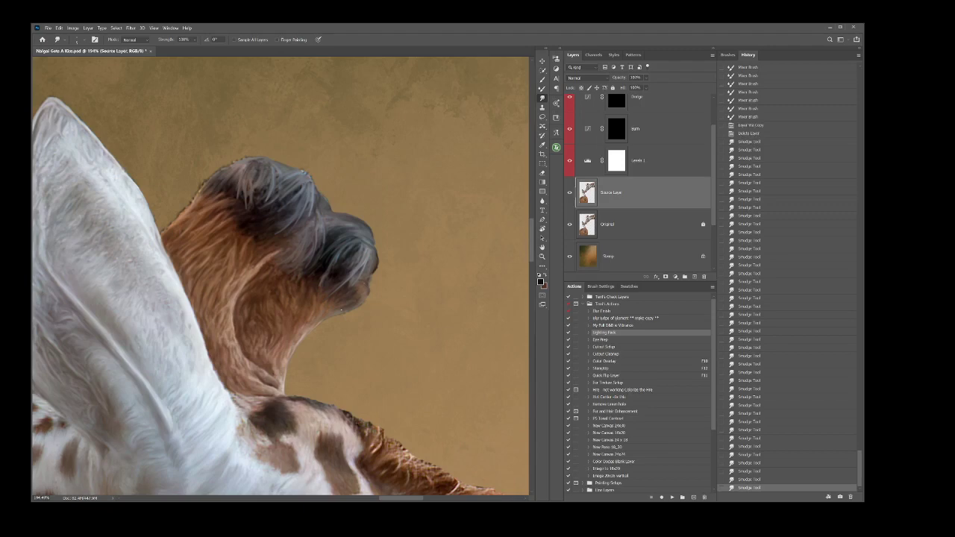
Toggle the Source Layer's visibility to check the smudged strands on both tufts against the photo.
click(570, 193)
click(570, 193)
click(569, 193)
click(569, 193)
Smudge a last strand on the front tuft, rotate the canvas back to 0° and hide the Original layer.
drag(224, 182, 229, 183)
key(r)
drag(447, 313, 412, 200)
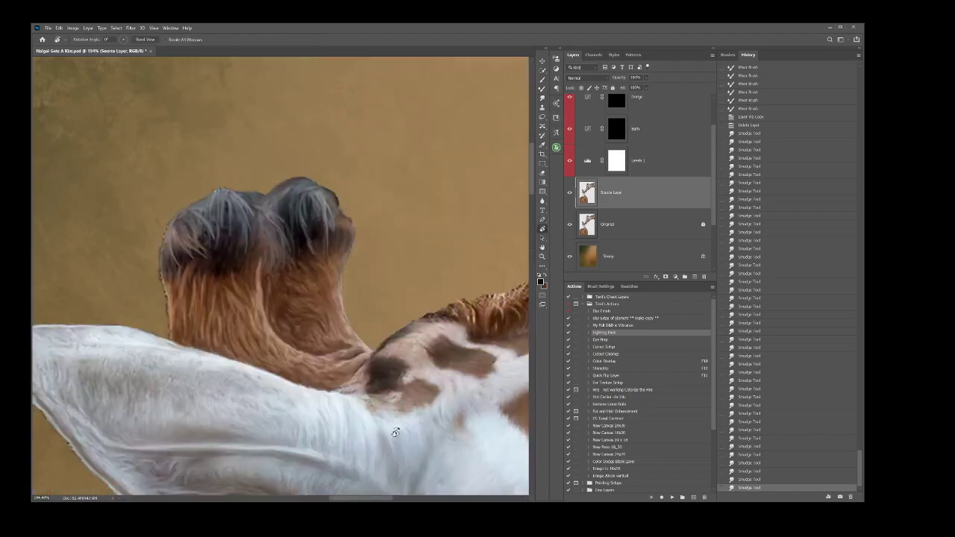
click(570, 225)
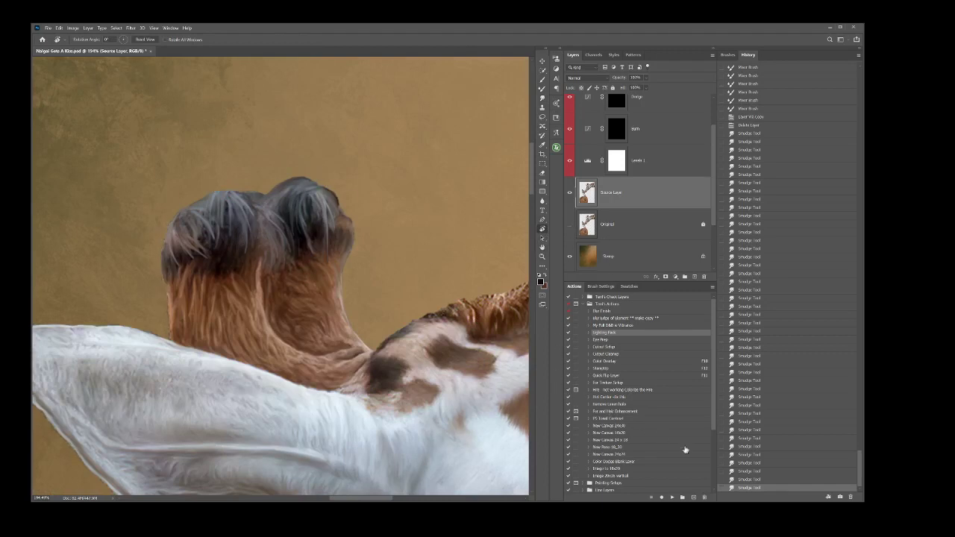